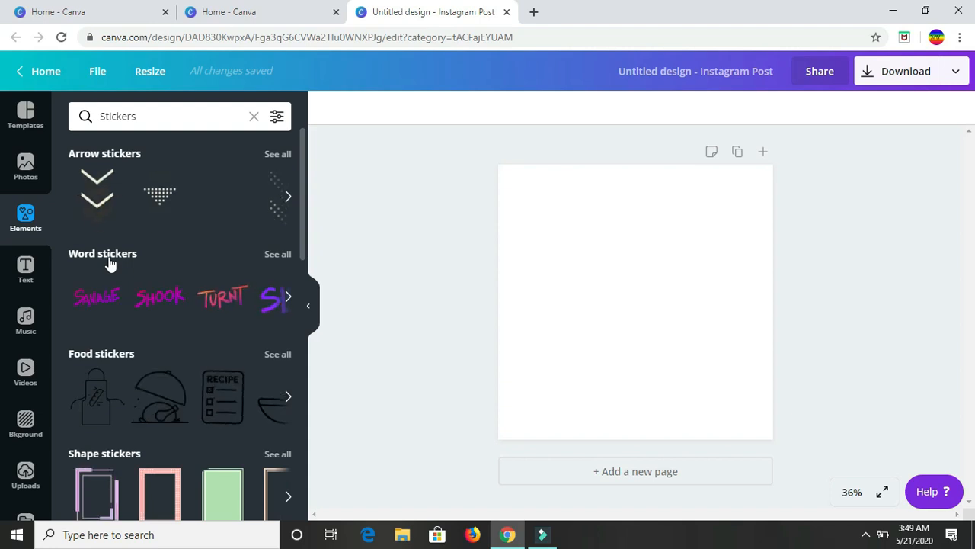
Browse the full collection of word stickers and add the animated SAVAGE sticker to the page.
click(111, 261)
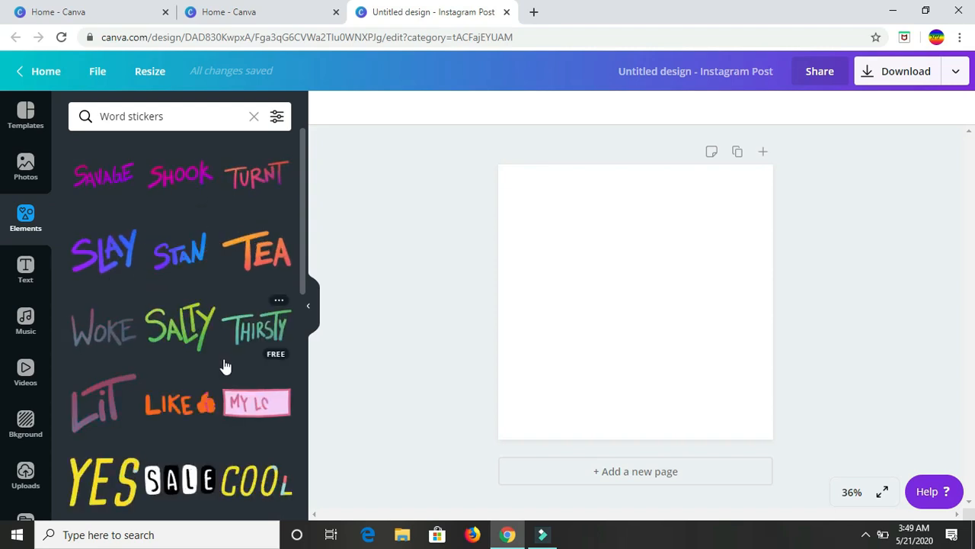
scroll(225, 367, down, 2)
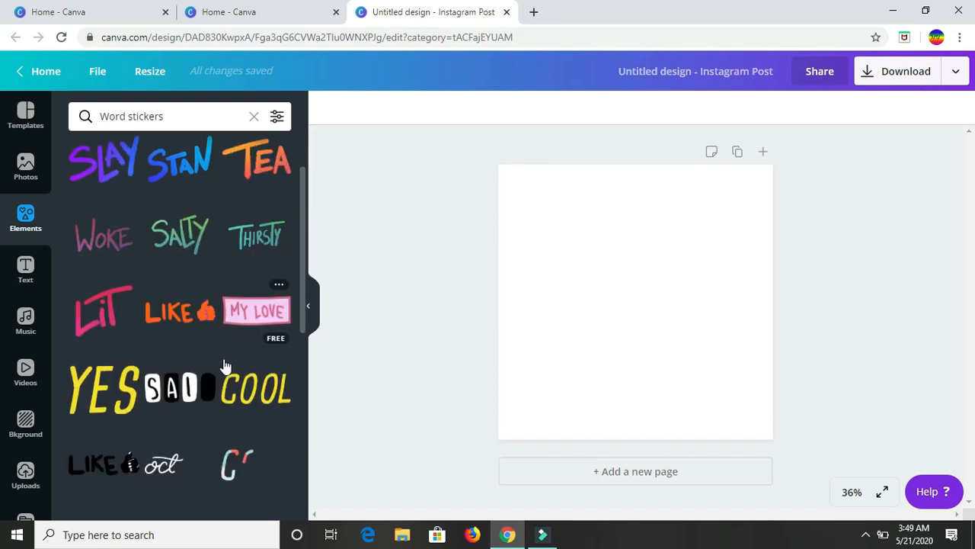
scroll(226, 366, down, 2)
scroll(225, 366, down, 1)
scroll(226, 367, up, 1)
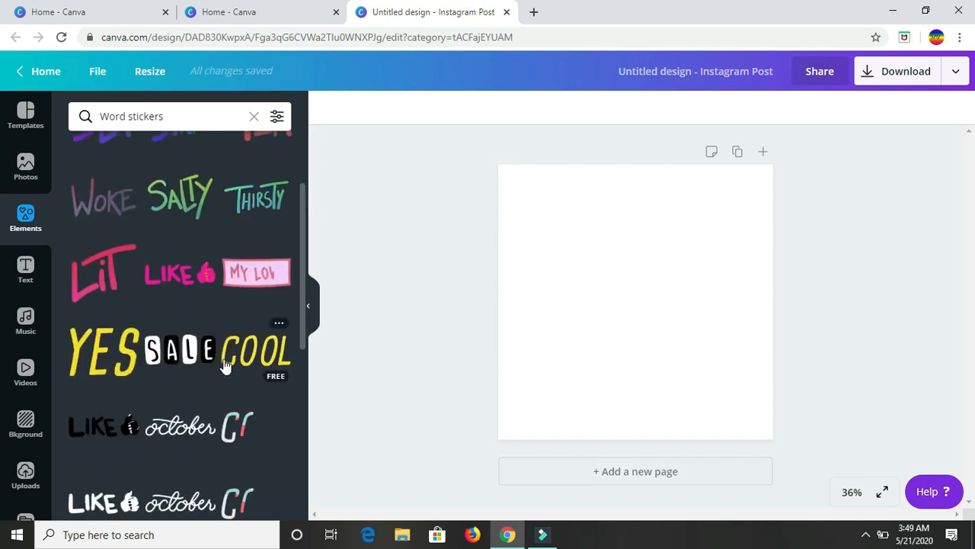
scroll(225, 367, up, 2)
scroll(226, 366, up, 1)
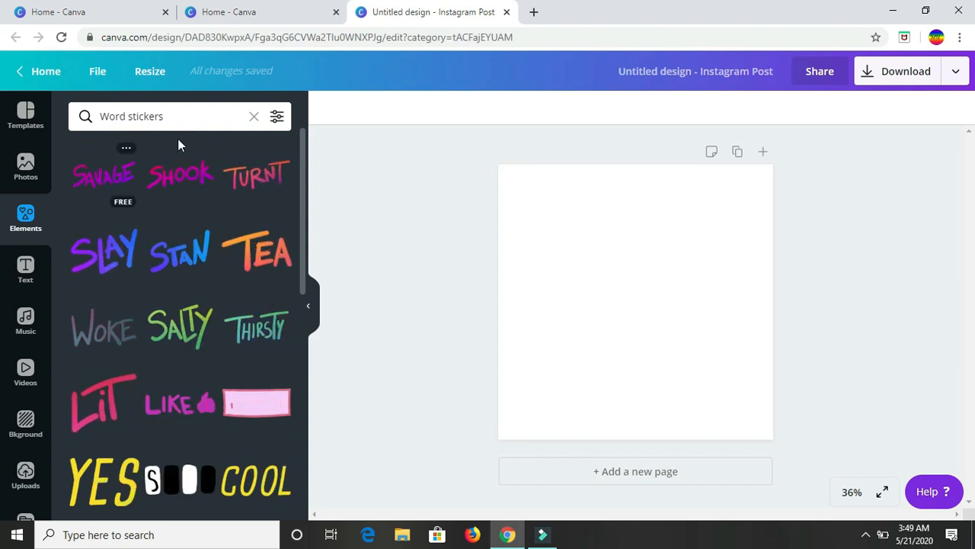
click(111, 190)
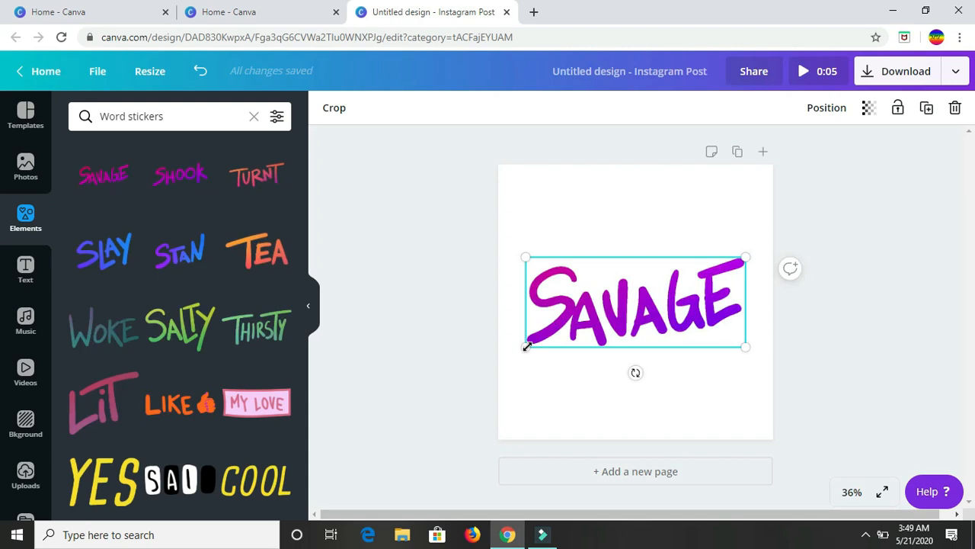
Shrink the SAVAGE sticker to a bit under half the page width and place it in the page's upper-left area.
drag(527, 346, 589, 313)
drag(698, 302, 647, 238)
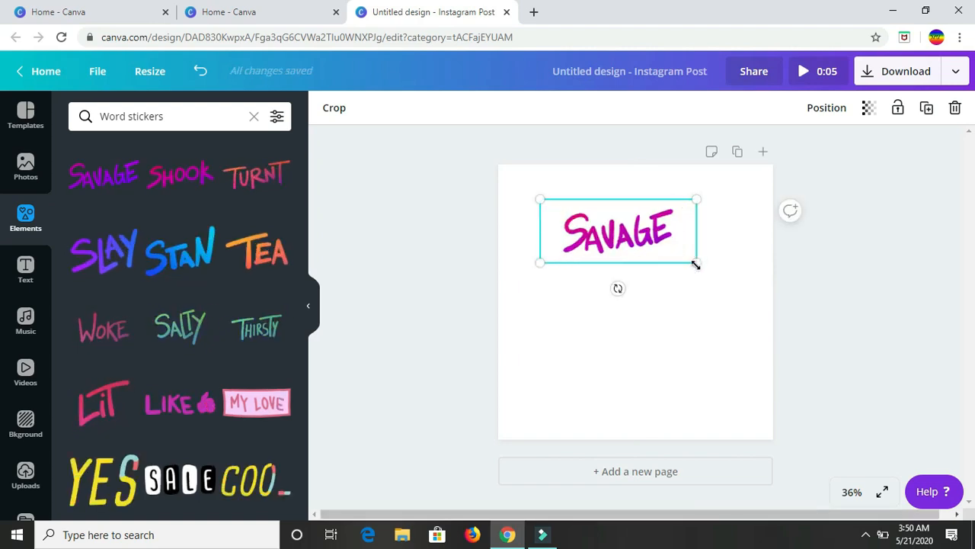
drag(695, 262, 759, 256)
drag(680, 242, 663, 233)
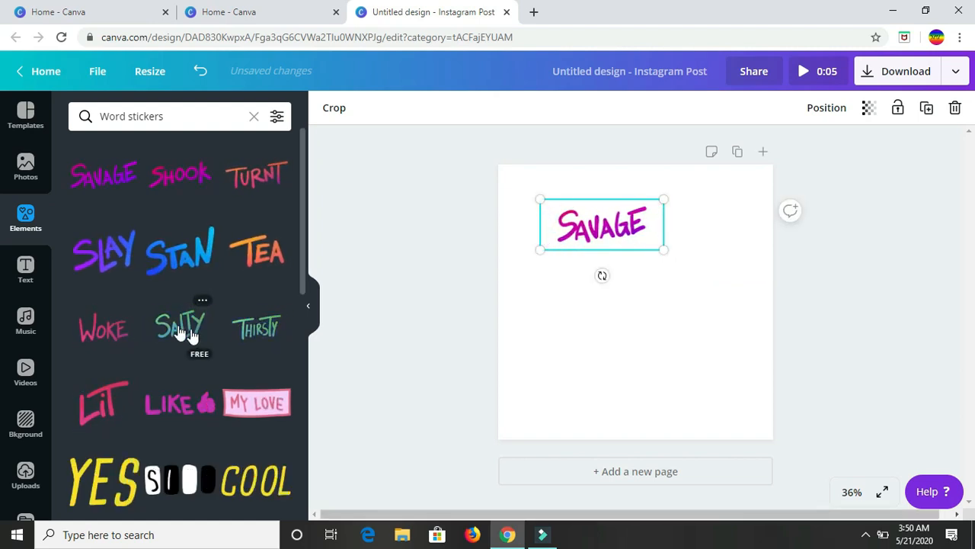
Add the SALTY word sticker, scale it down and place it below SAVAGE in the page's lower-left area.
click(183, 332)
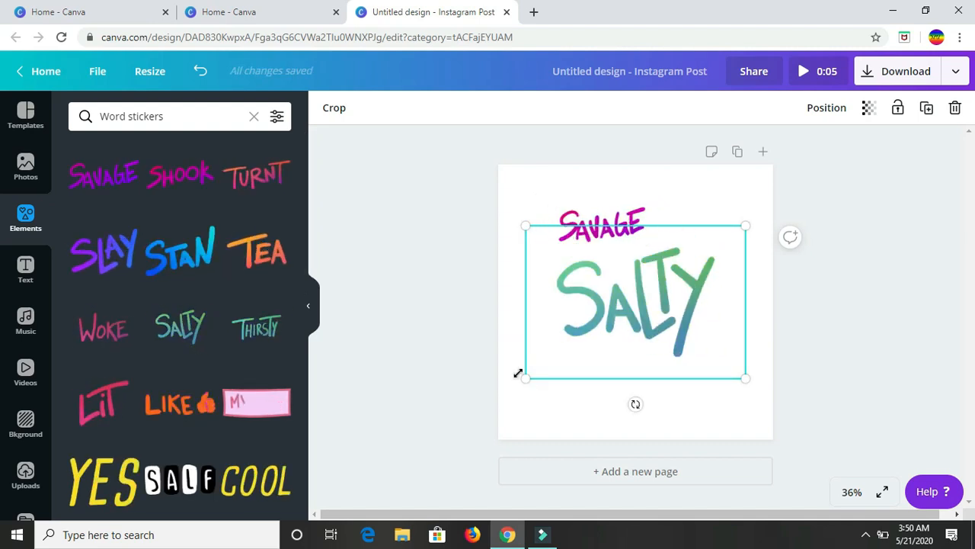
drag(528, 379, 644, 296)
drag(699, 255, 595, 336)
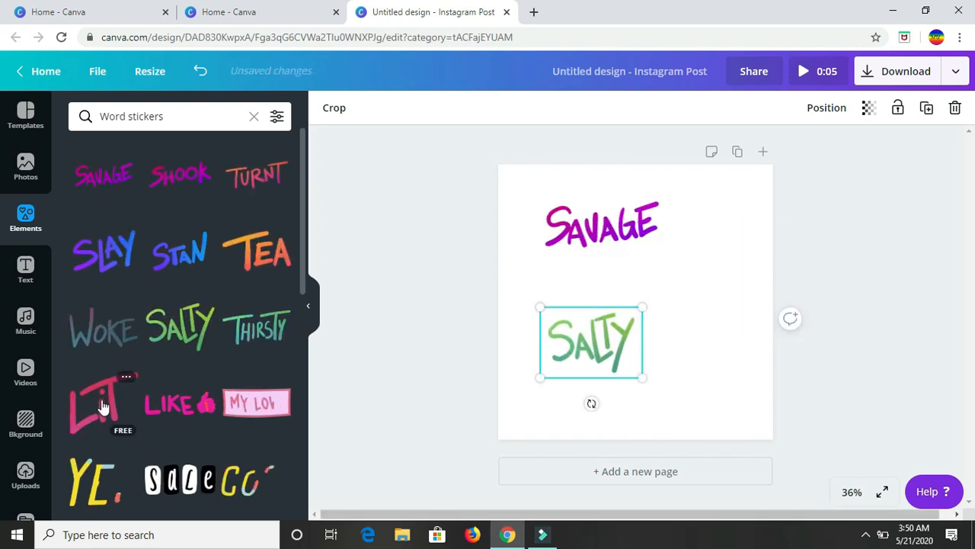
Add the LIT word sticker, scale it down, and place it on the right side of the page beside SALTY.
click(103, 406)
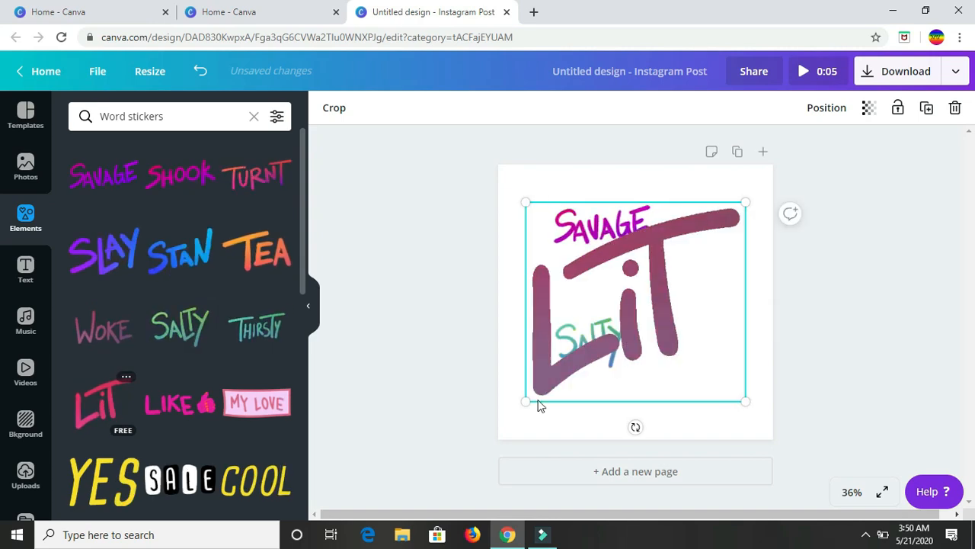
drag(565, 363, 733, 353)
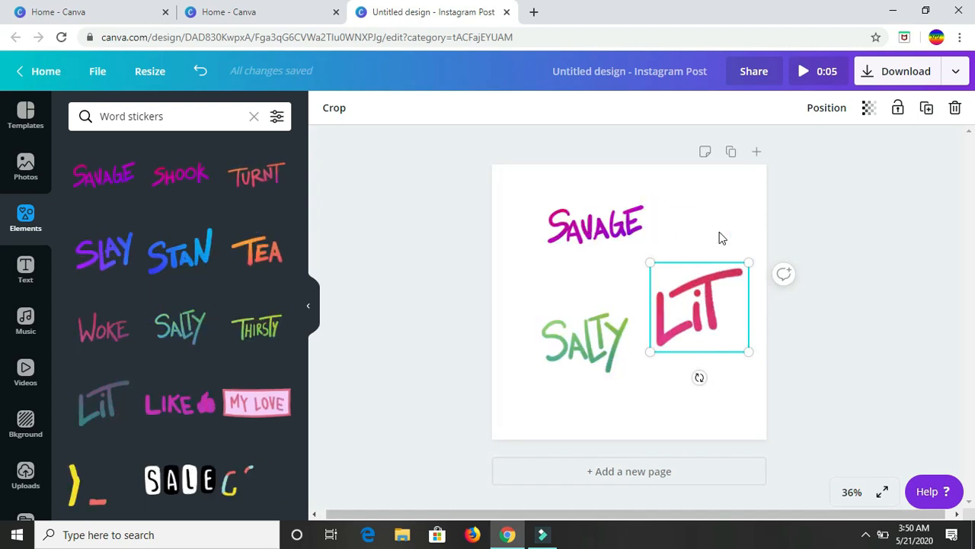
click(748, 192)
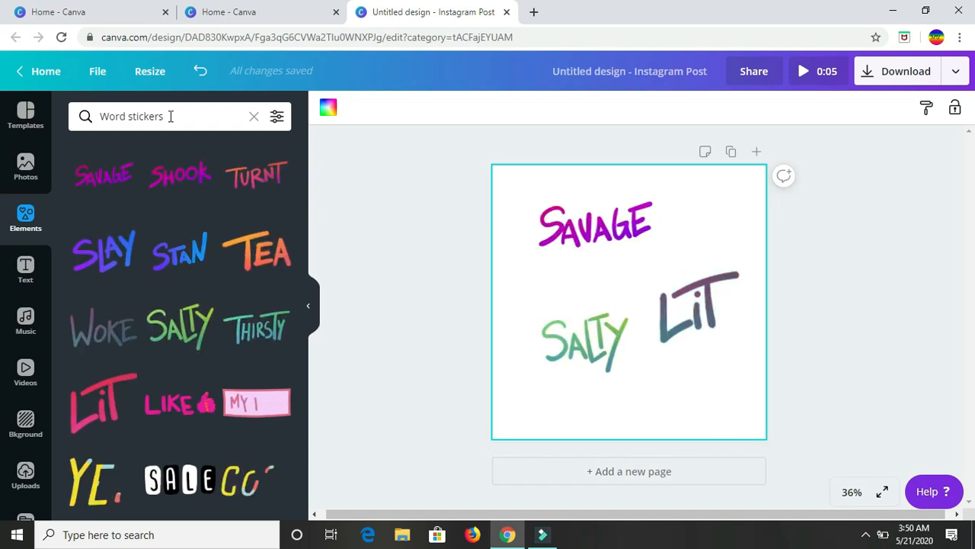
Search the elements library for "love sticker" and look through the animated stickers offered.
drag(171, 116, 82, 116)
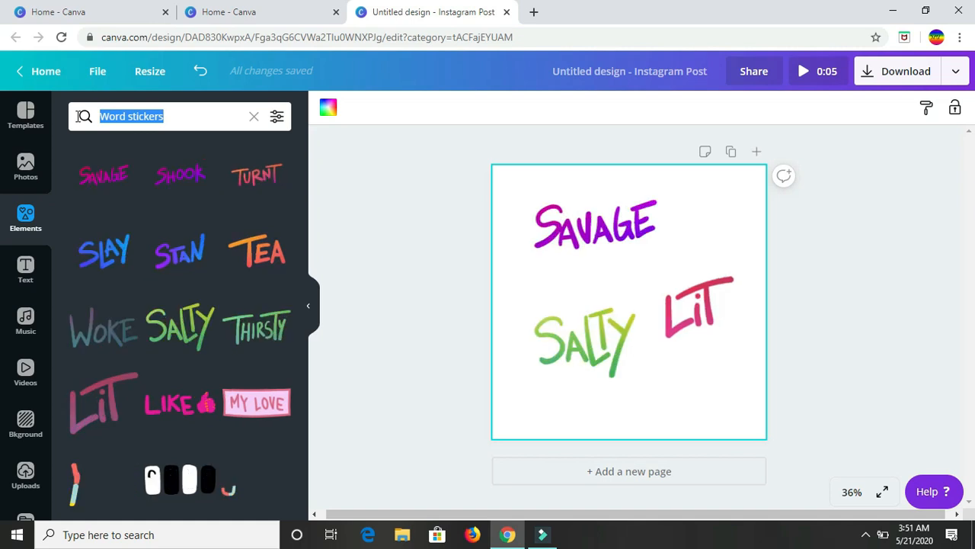
text(lo)
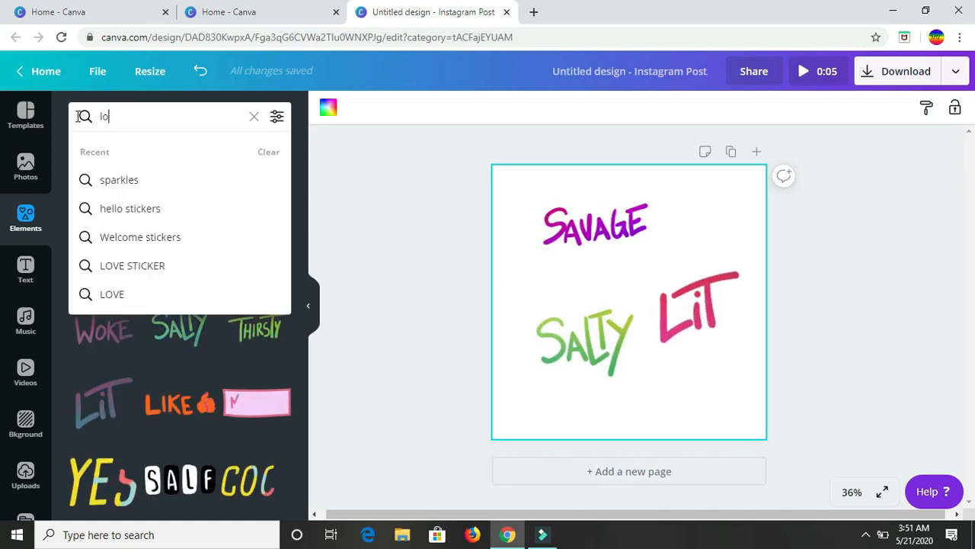
text(ve sti)
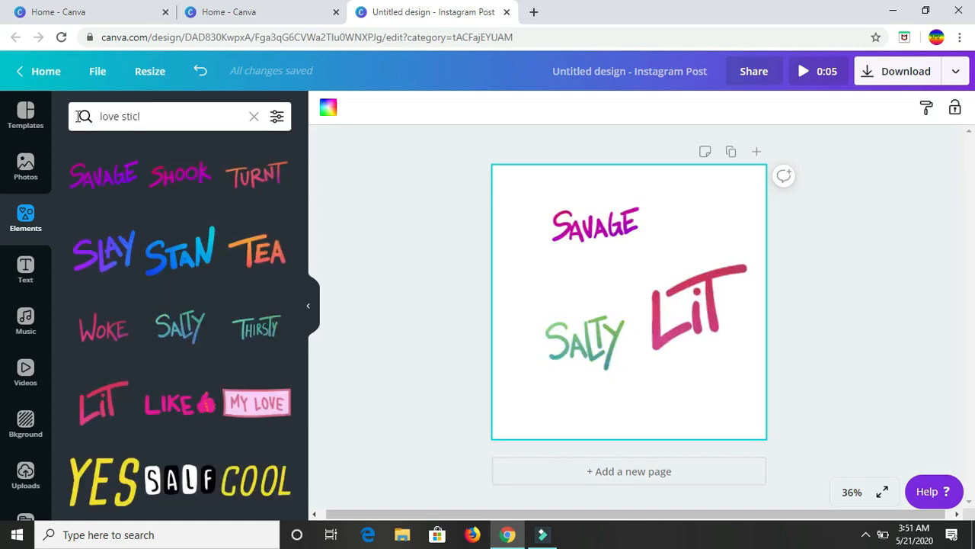
text(cker)
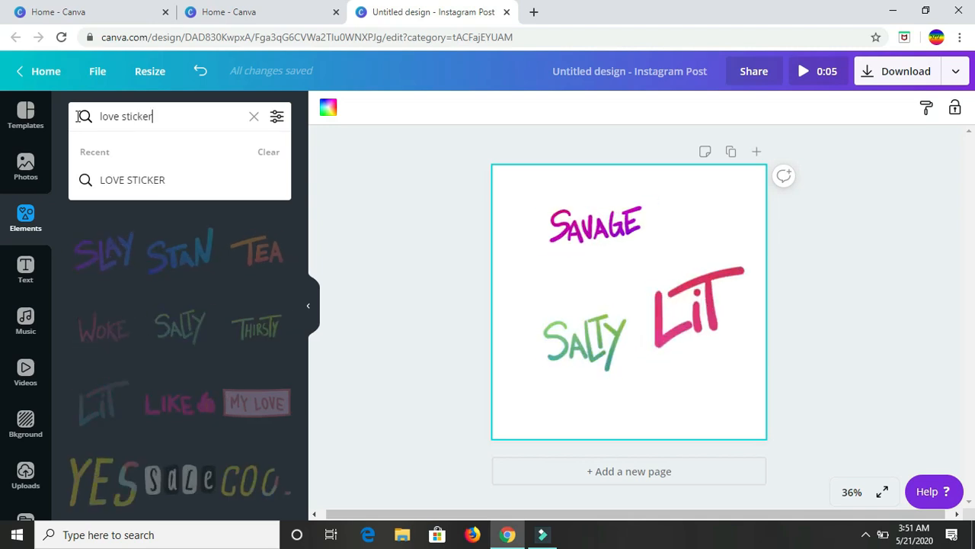
key(Return)
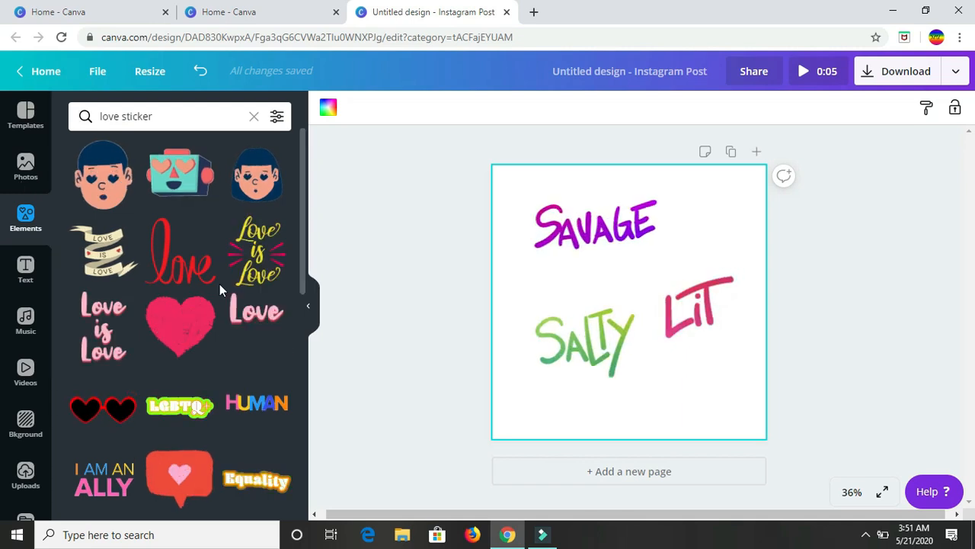
scroll(220, 284, down, 3)
scroll(217, 189, up, 1)
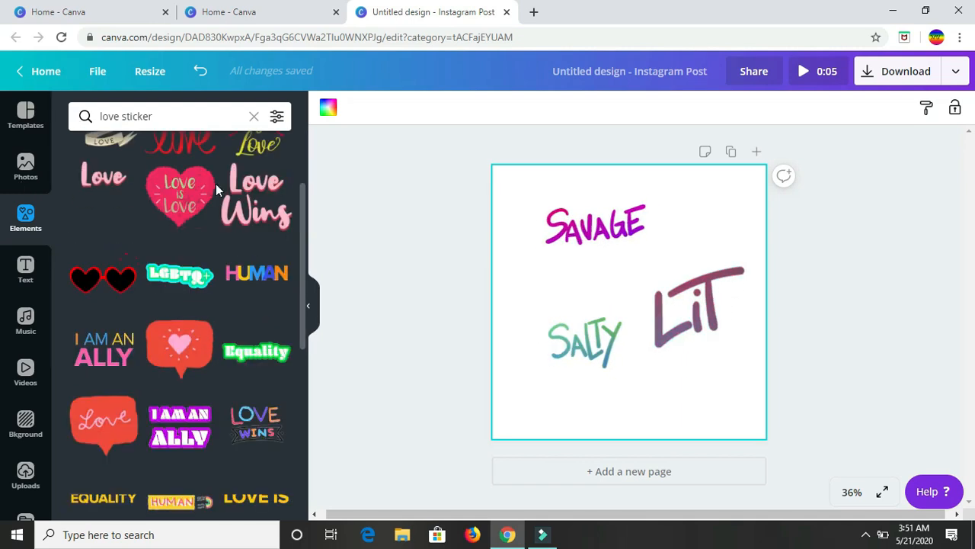
scroll(264, 289, up, 2)
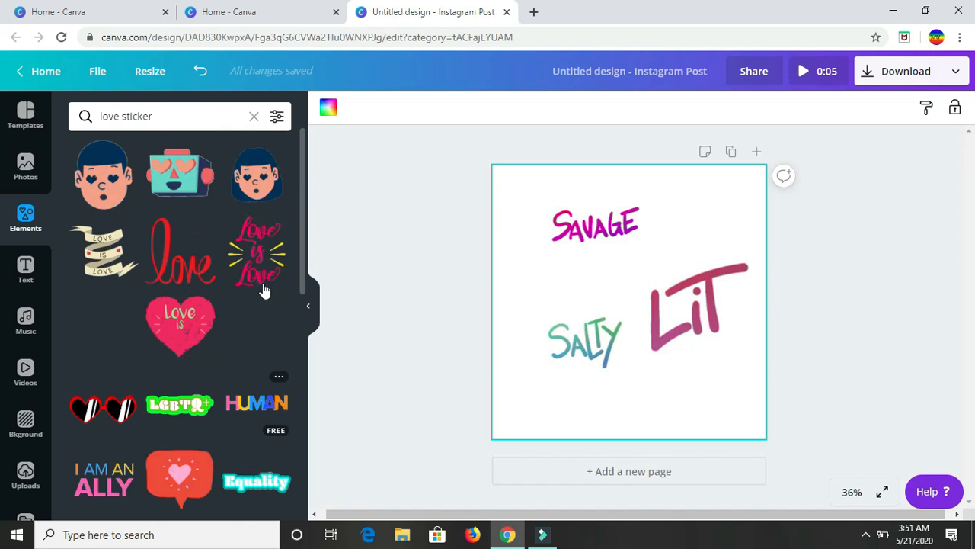
Change the elements search to "girl sticker" and look through the animated stickers offered.
double_click(100, 116)
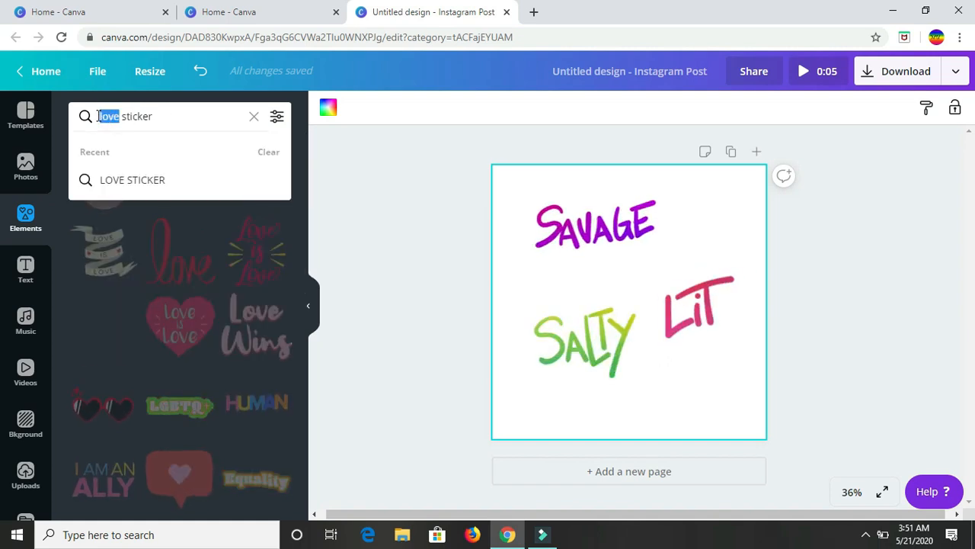
text(g)
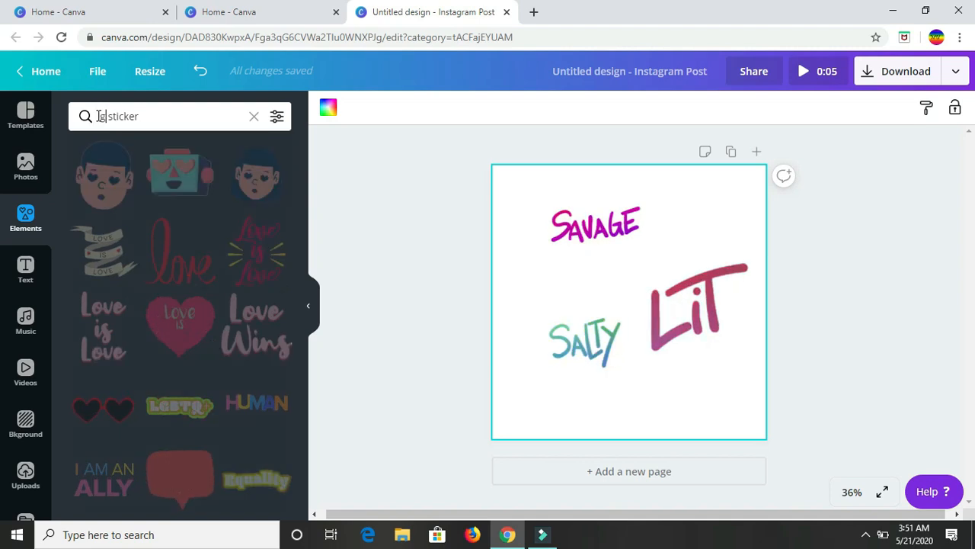
text(irl)
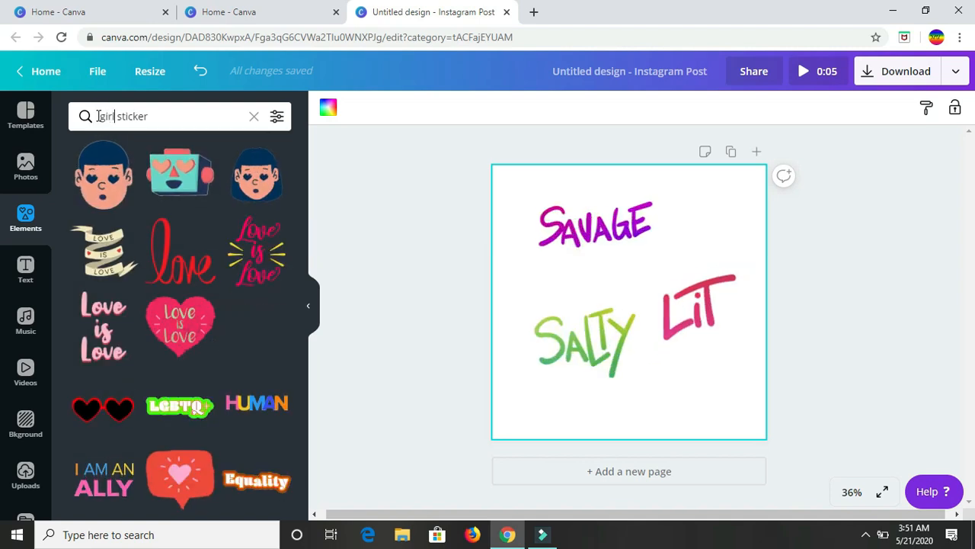
key(Return)
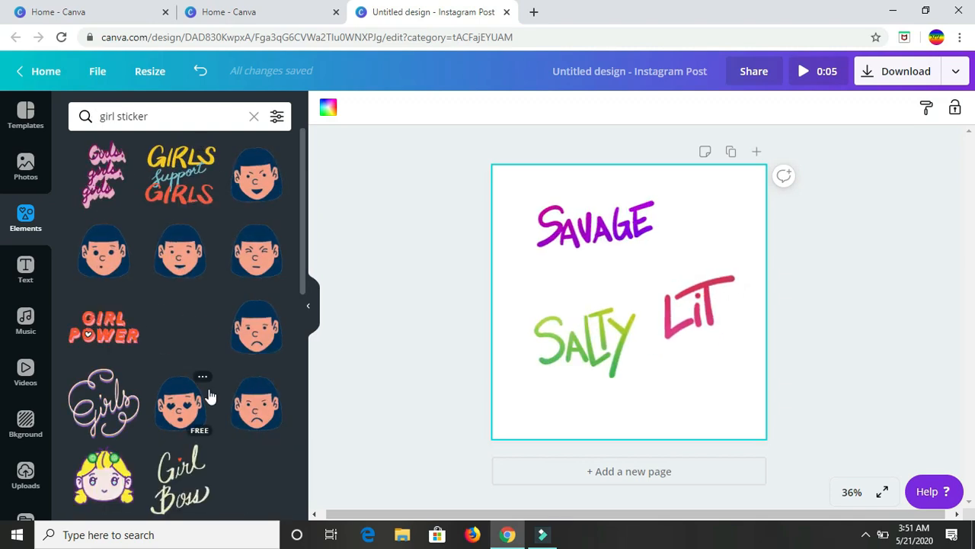
scroll(163, 323, down, 1)
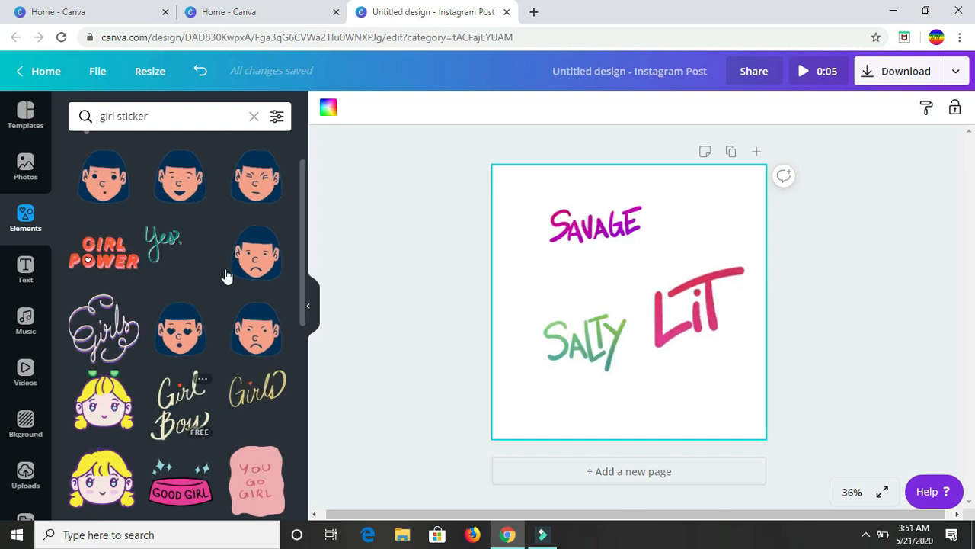
scroll(225, 276, up, 1)
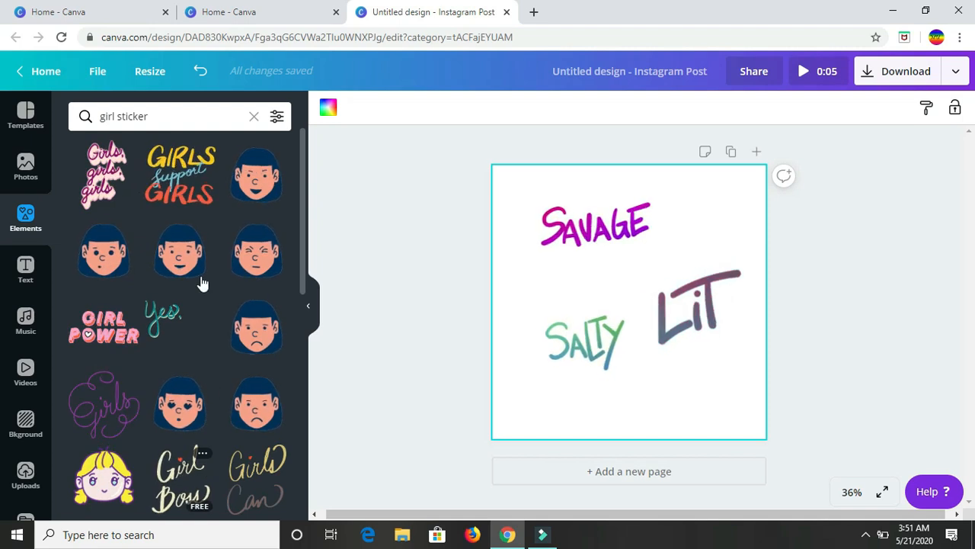
Rename the sticker design as "Animated Words" and close its browser tab.
click(311, 314)
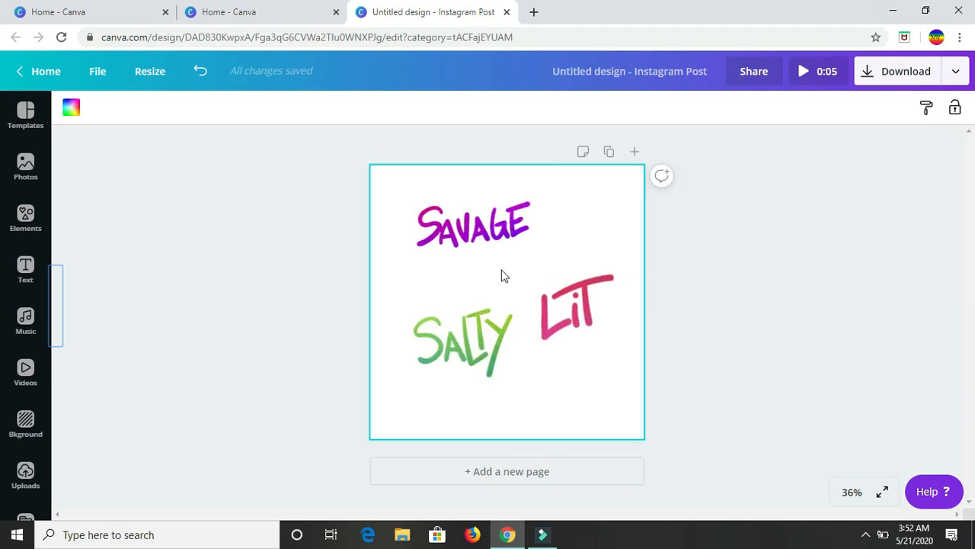
click(710, 66)
key(BackSpace)
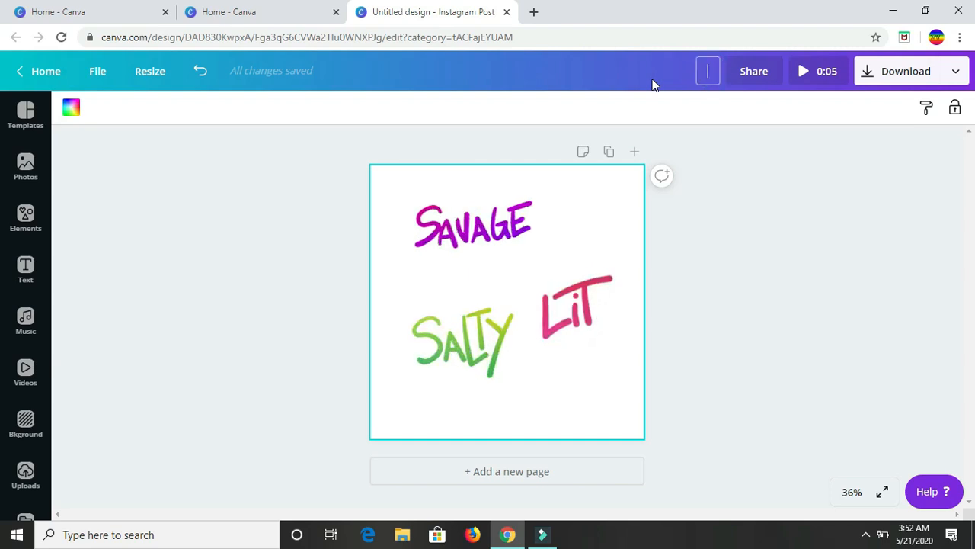
text(Animated Words)
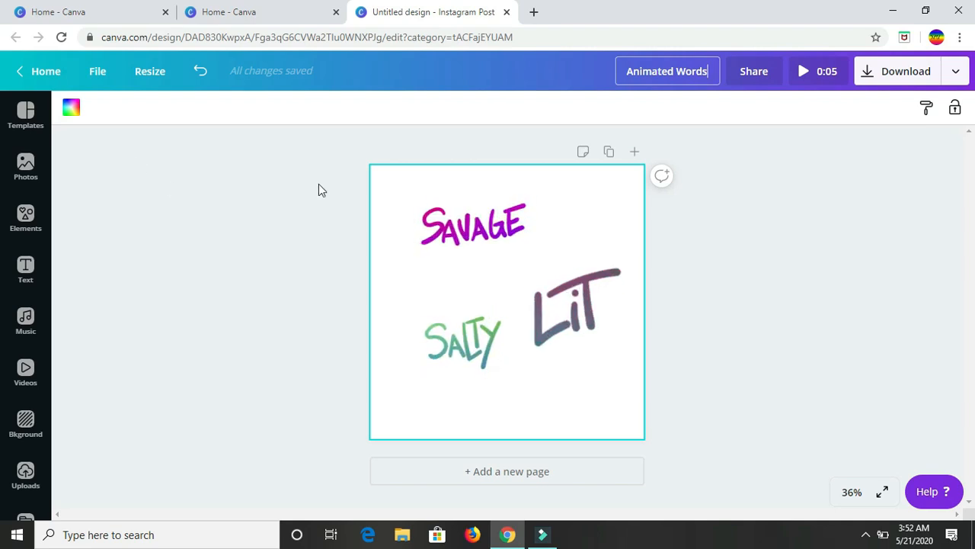
click(474, 343)
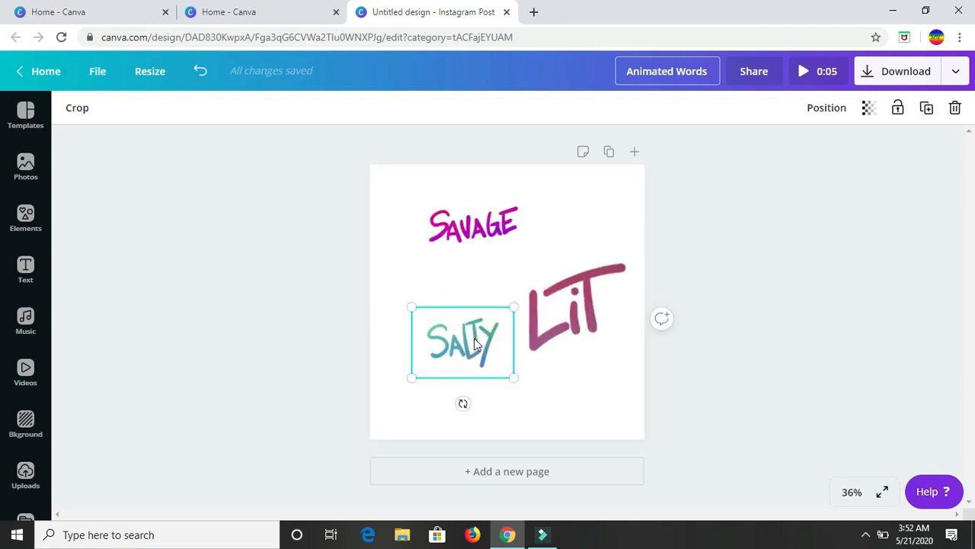
key(ctrl+w)
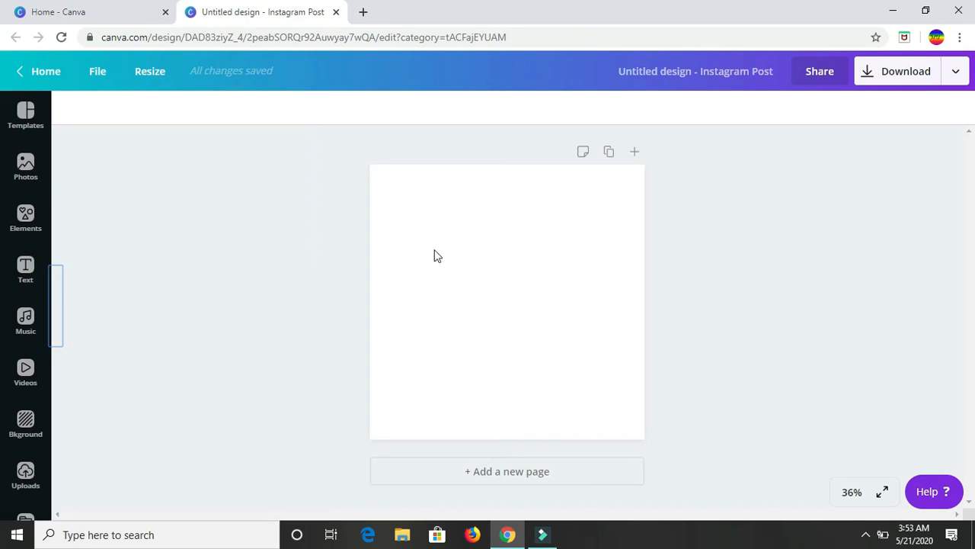
Add a heading text box to the blank Instagram Post and enlarge it to a font size of about 70.
click(29, 279)
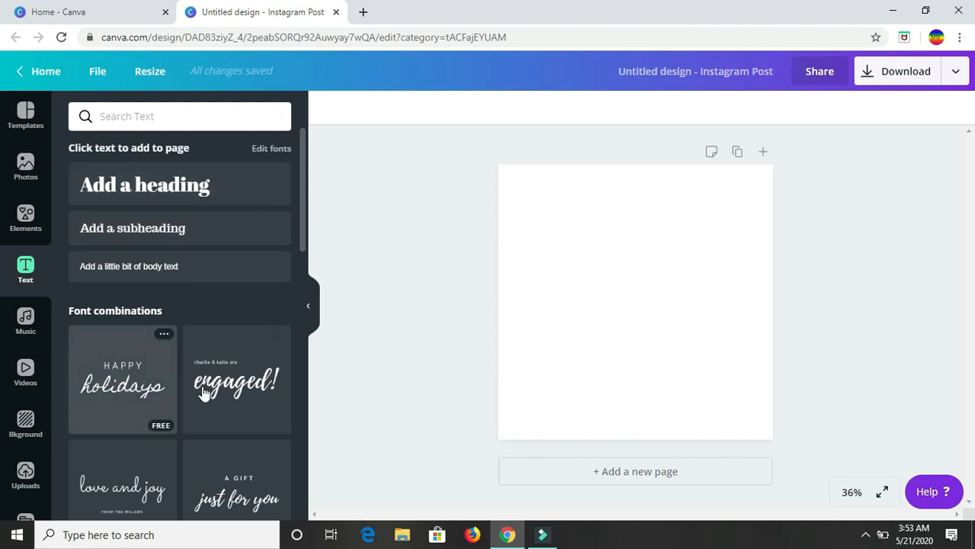
scroll(203, 393, down, 3)
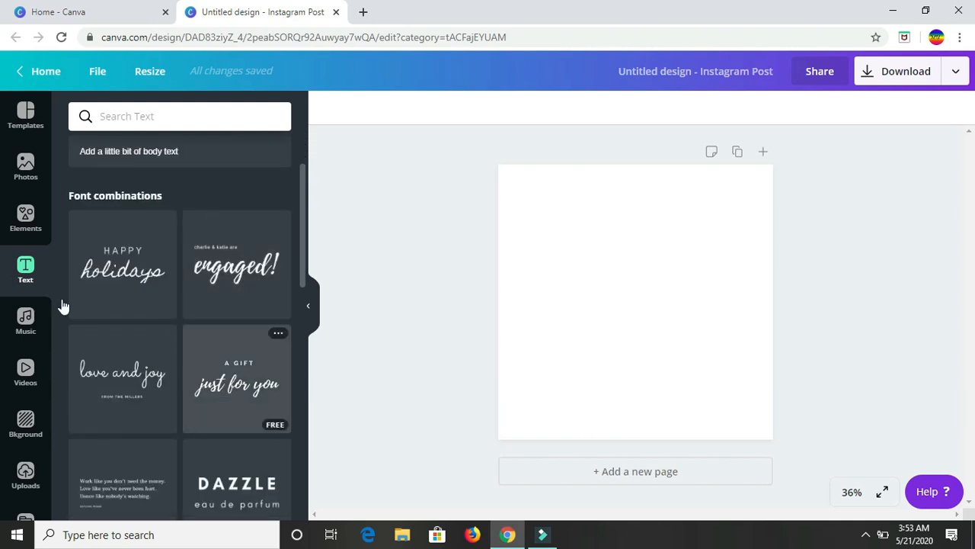
scroll(168, 449, up, 3)
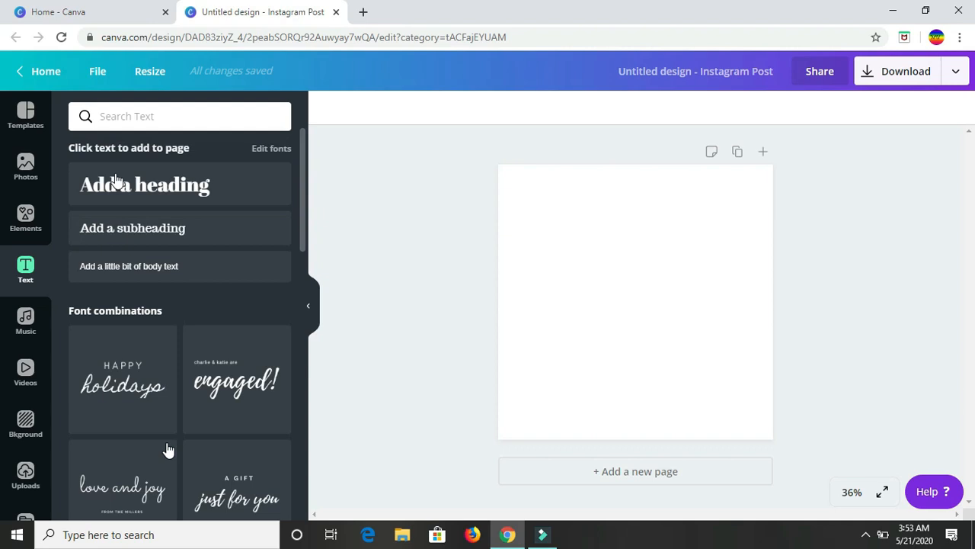
click(166, 189)
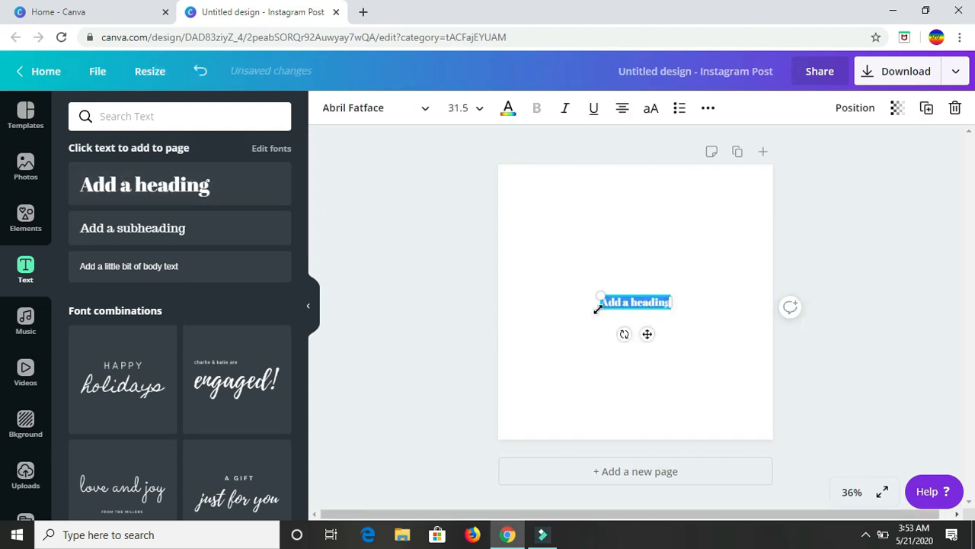
drag(601, 297, 523, 246)
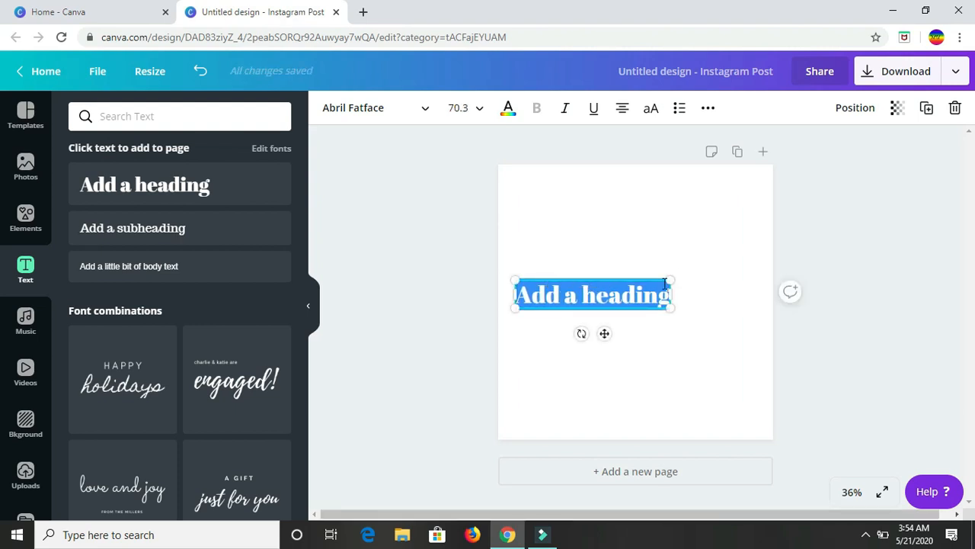
Enlarge the heading to a font size of about 78.5, replace its text with "Savage" and place it in the page's upper part.
drag(670, 279, 689, 264)
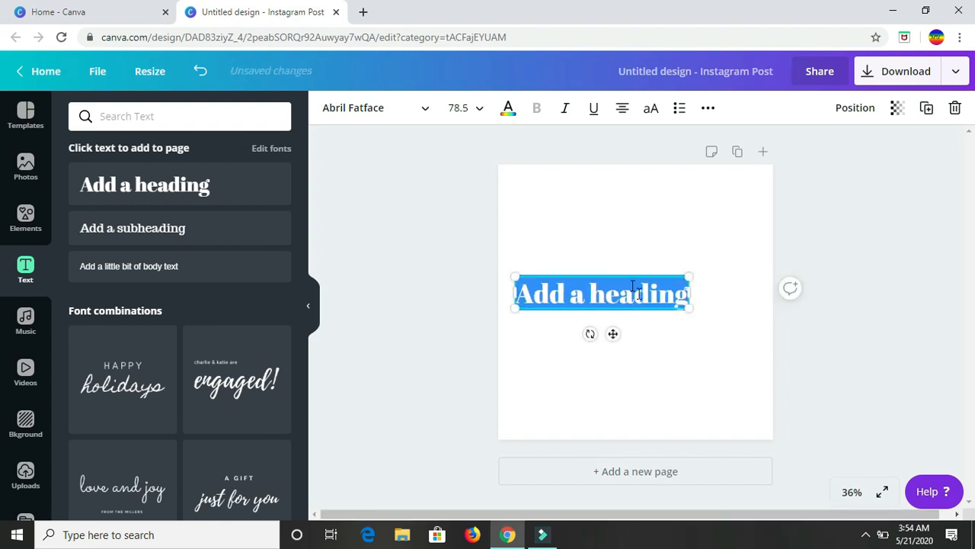
click(639, 292)
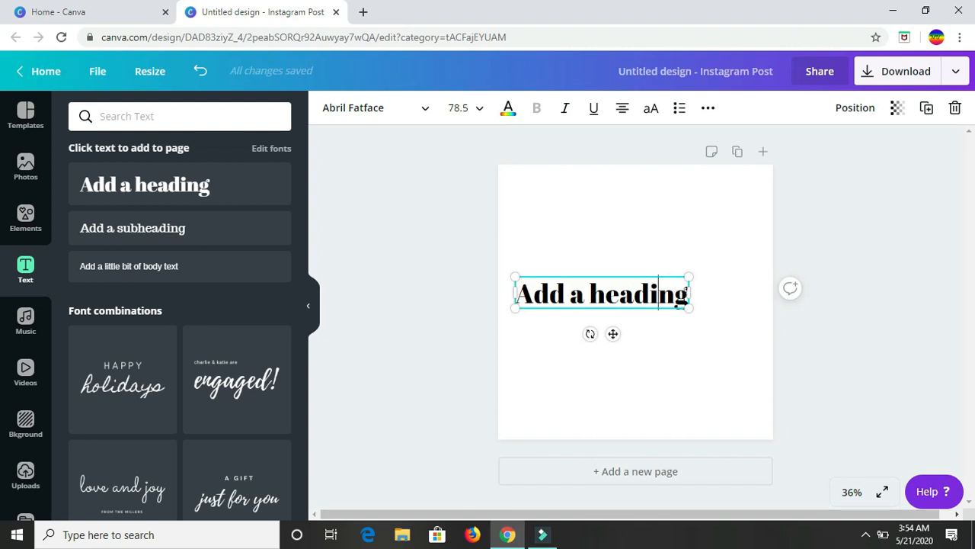
drag(690, 296, 505, 283)
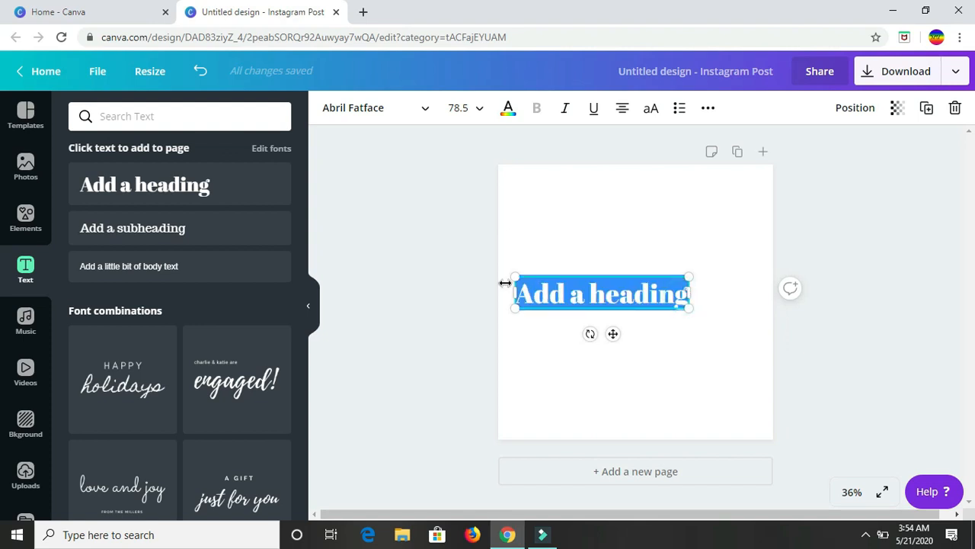
text(Savage)
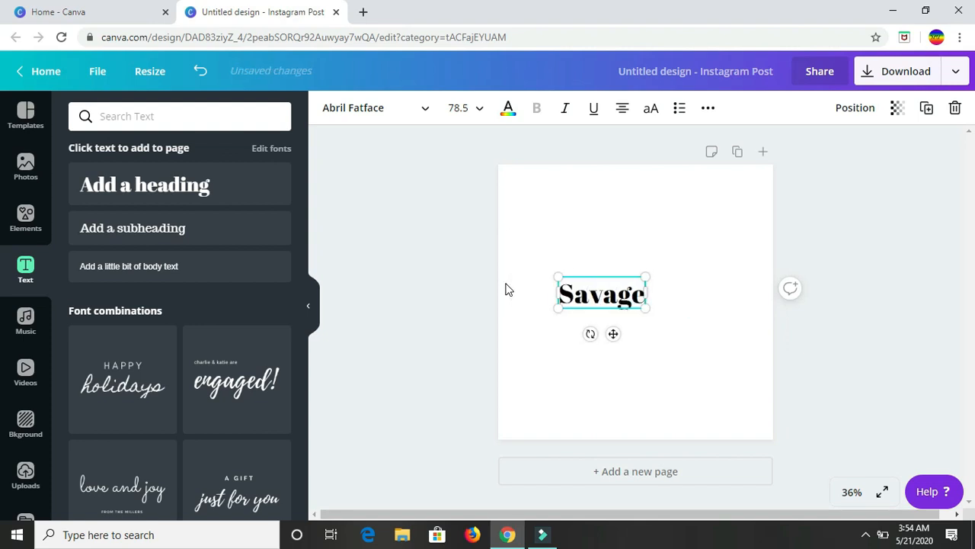
click(664, 339)
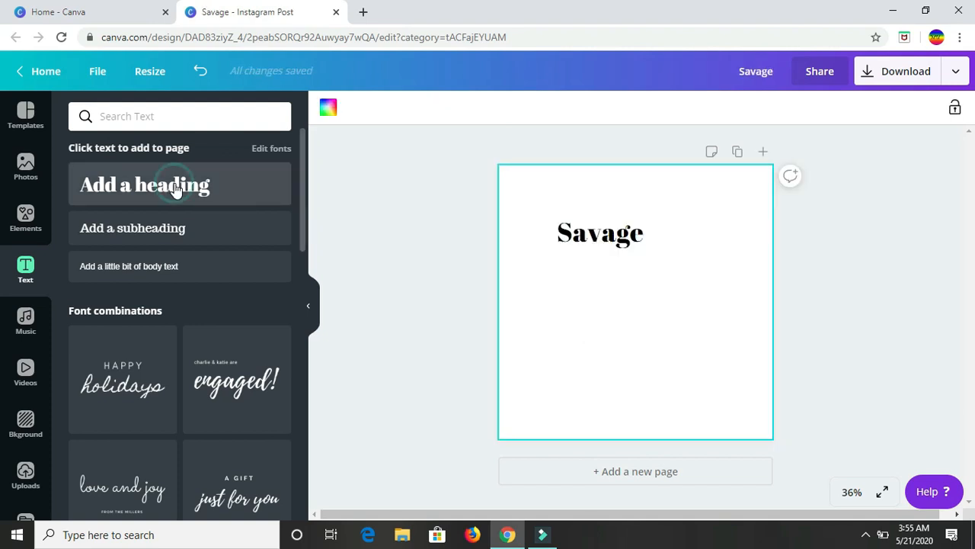
Add a second heading below "Savage" with the text "Lit" and enlarge it to a font size of about 125.
click(175, 189)
drag(600, 296, 549, 278)
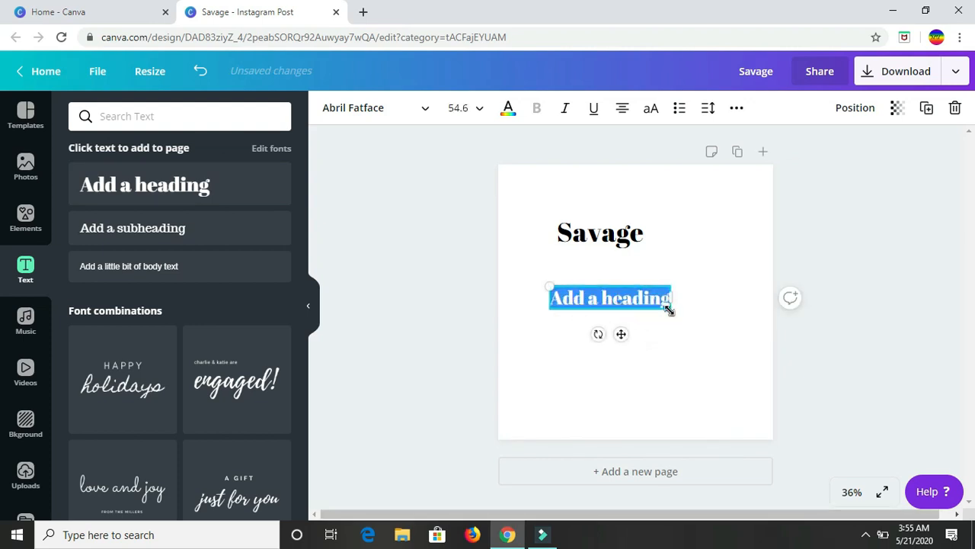
click(548, 285)
drag(547, 285, 534, 283)
drag(665, 301, 536, 298)
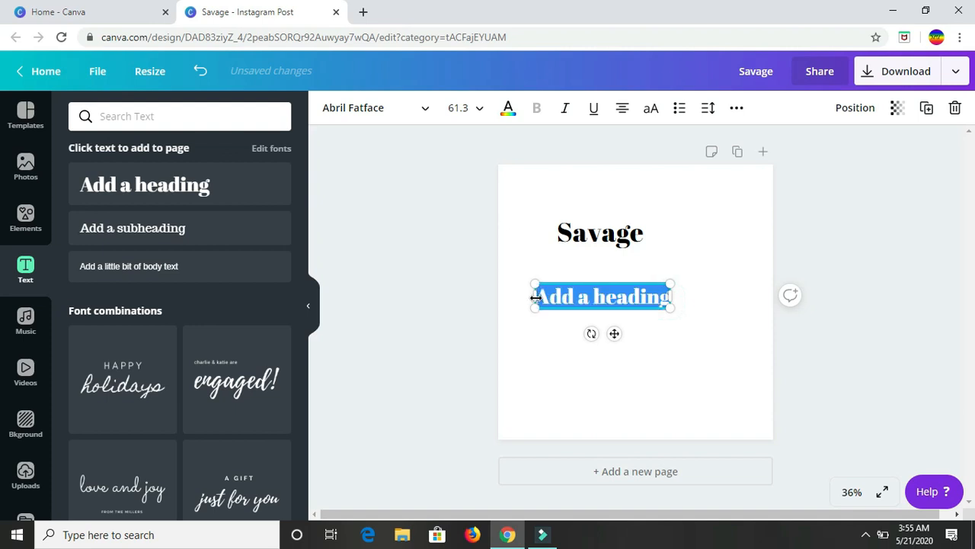
text(Lit)
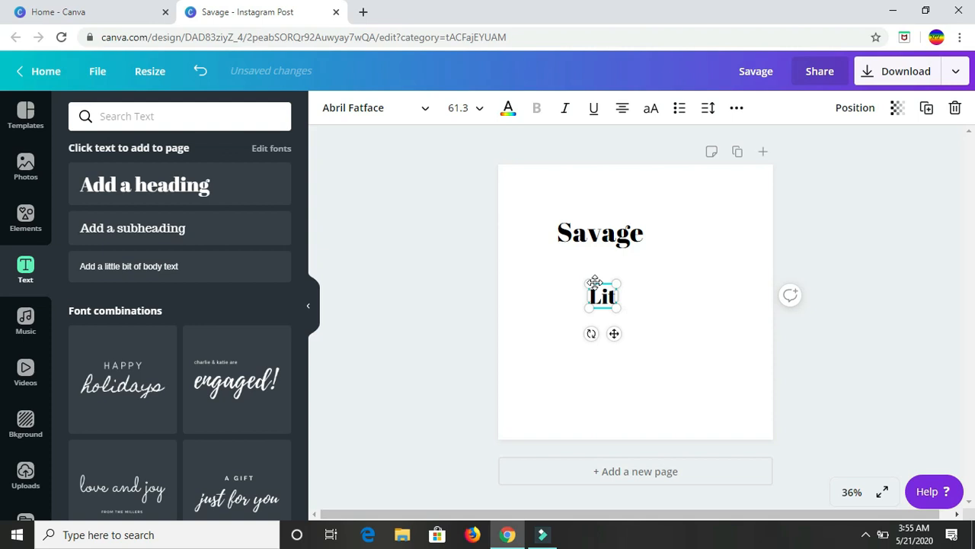
drag(590, 284, 548, 273)
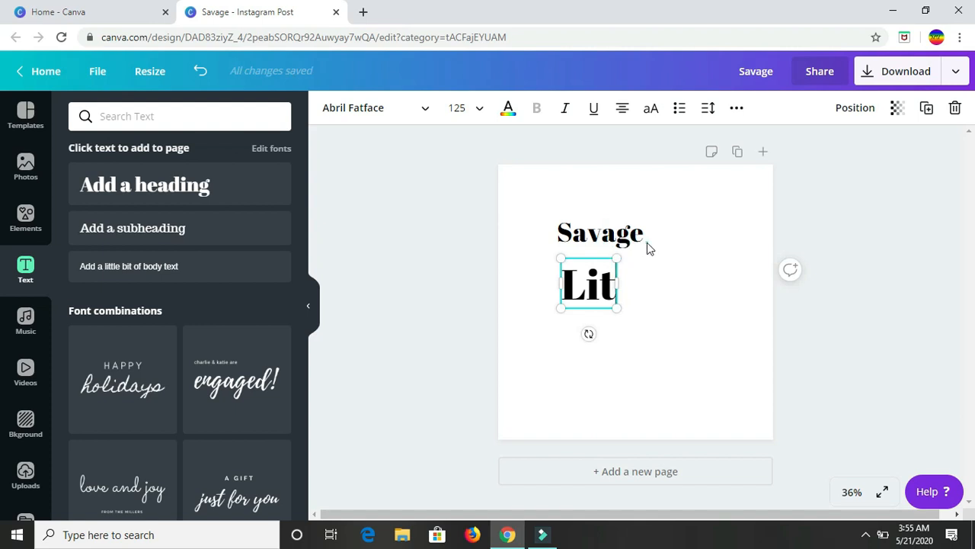
Enlarge the "Savage" heading to a font size of about 101.
click(647, 242)
mouse_move(553, 213)
mouse_down()
mouse_move(529, 203)
mouse_move(538, 223)
mouse_up()
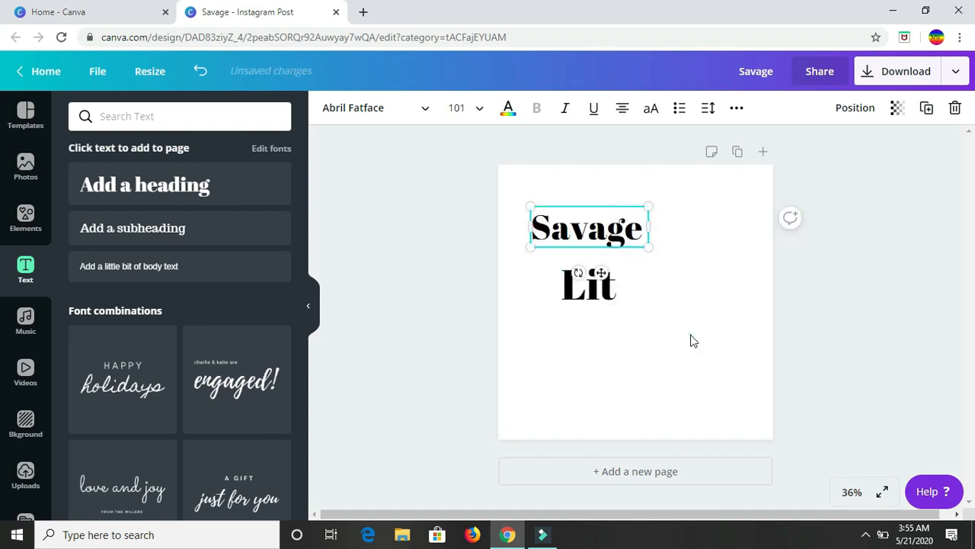
click(692, 340)
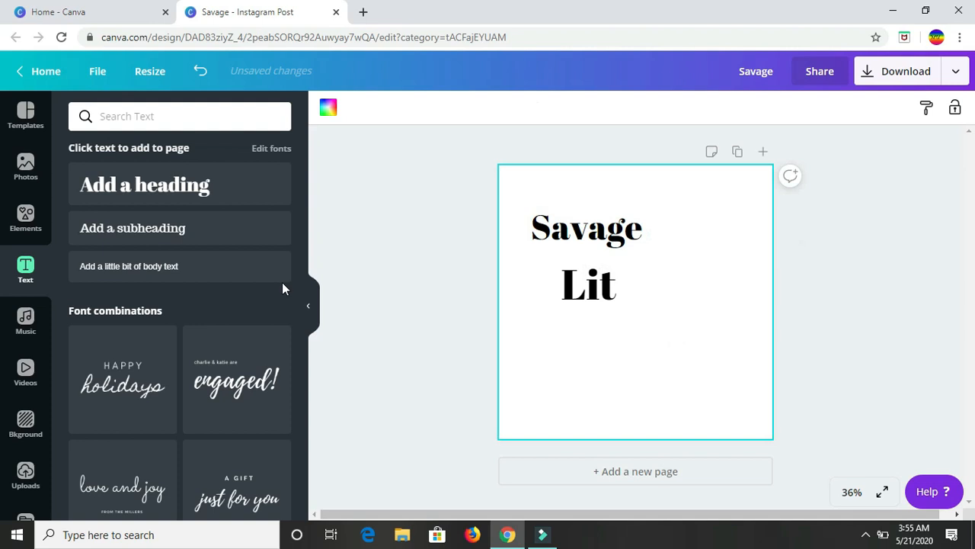
Add a third heading below "Lit" with the text "Salty" and enlarge it to a font size of about 96.7.
click(177, 189)
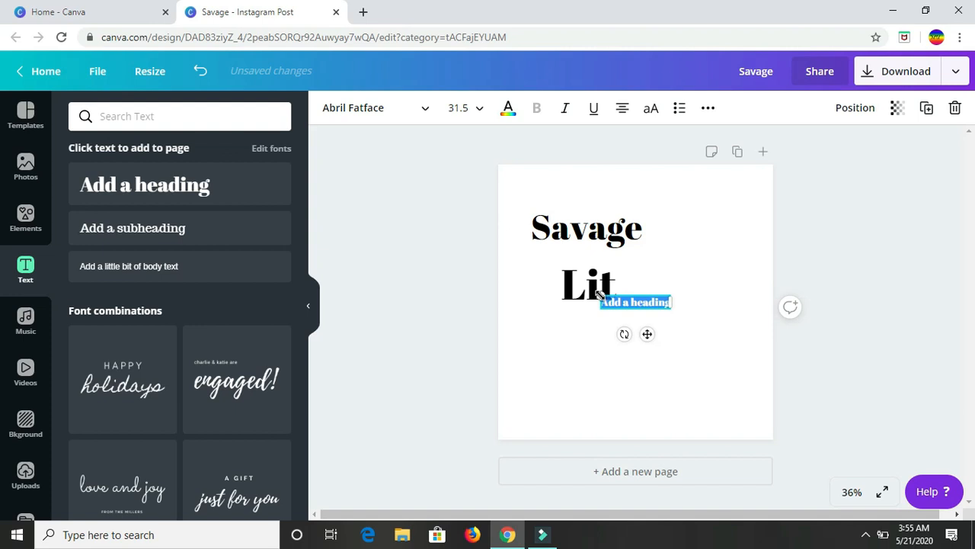
drag(623, 290, 527, 319)
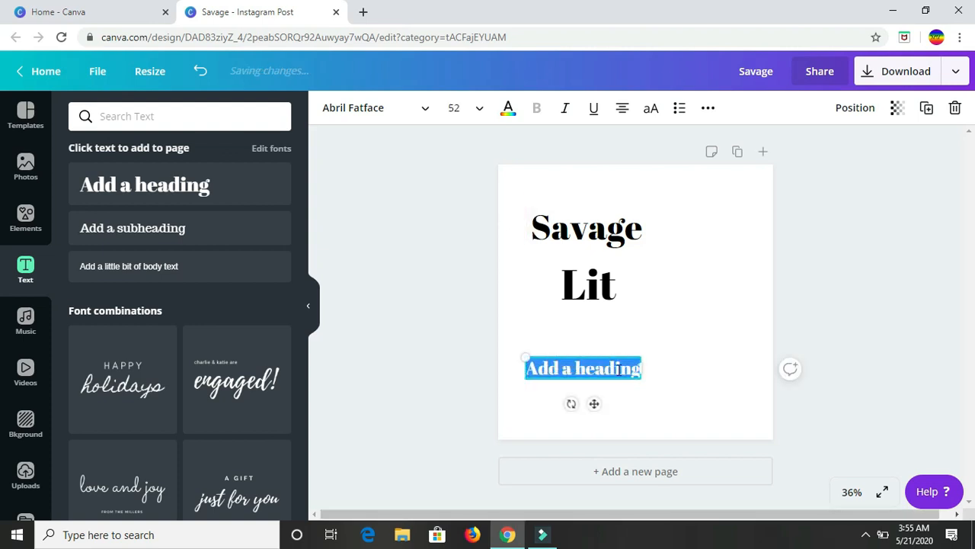
click(637, 368)
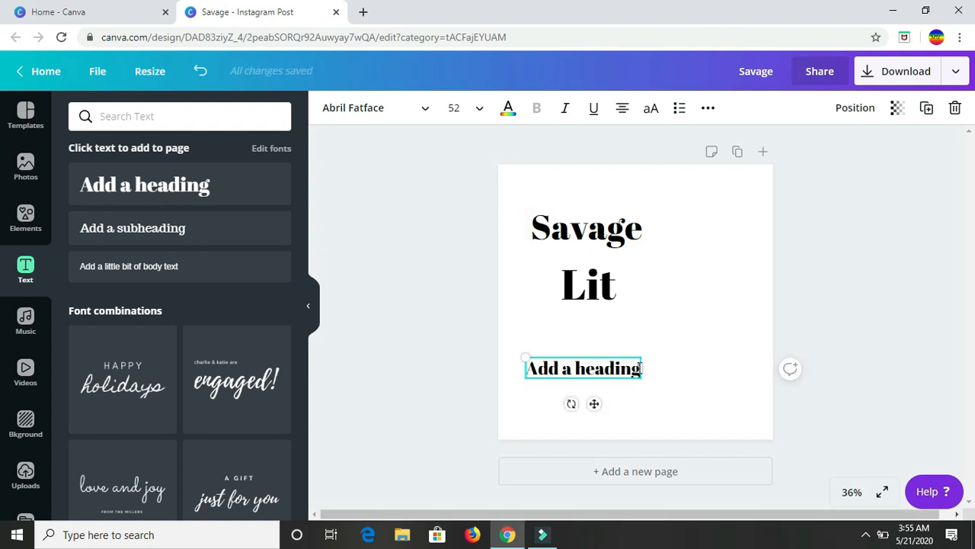
drag(639, 368, 520, 366)
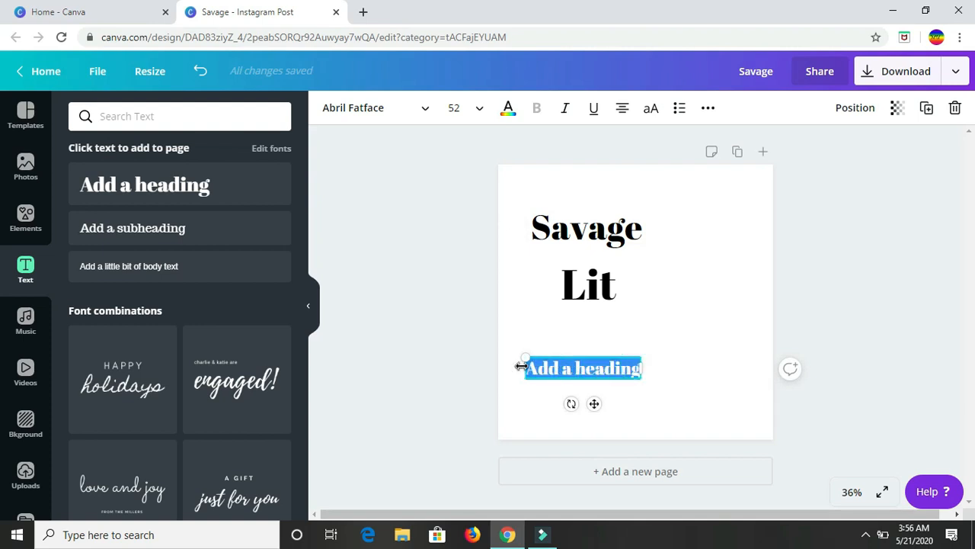
text(Salty)
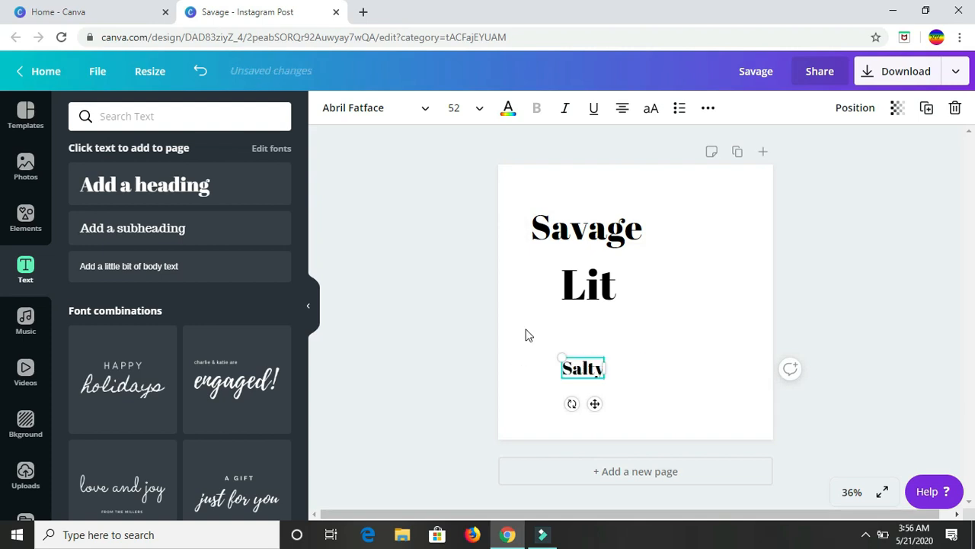
drag(562, 361, 524, 340)
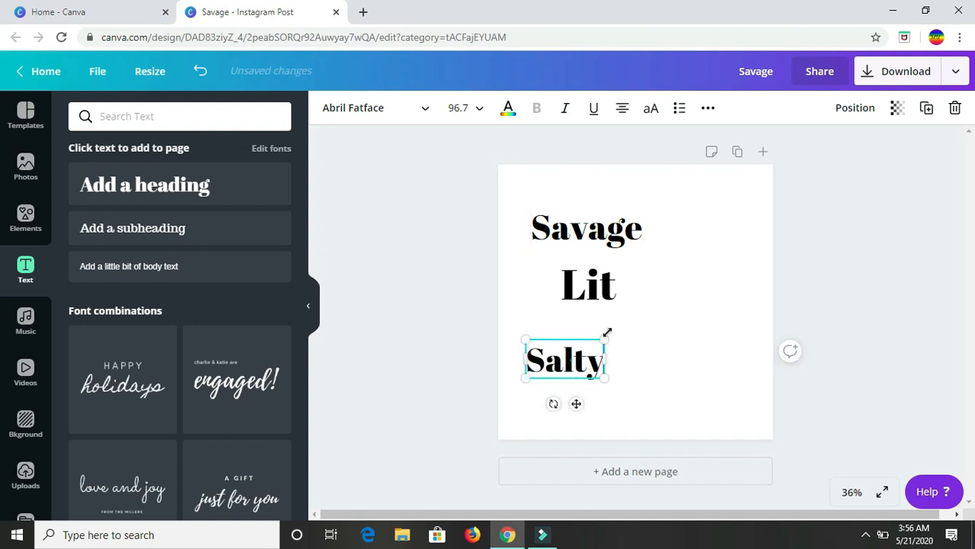
Spread out the words by shifting "Salty" slightly right and moving "Lit" to the right side of the page.
drag(573, 360, 635, 328)
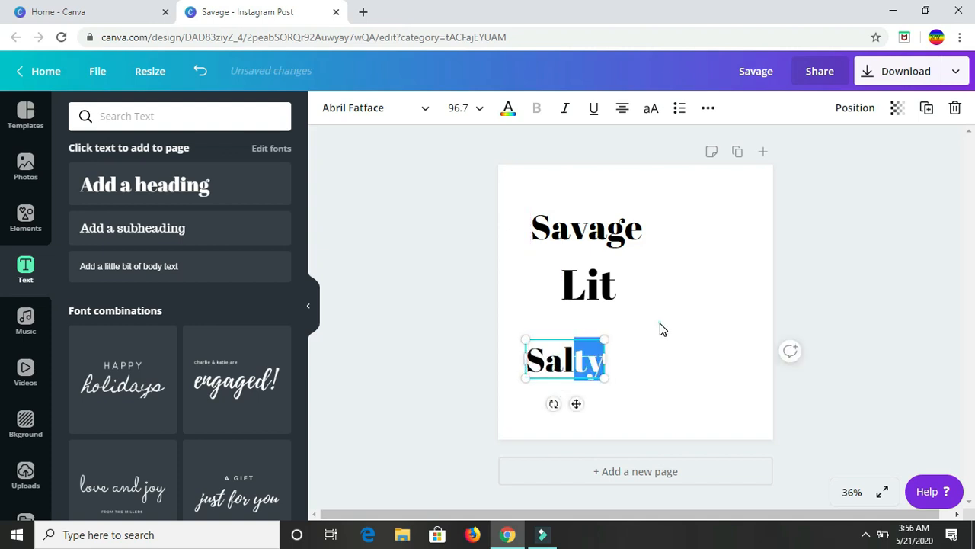
click(660, 327)
drag(662, 354, 620, 365)
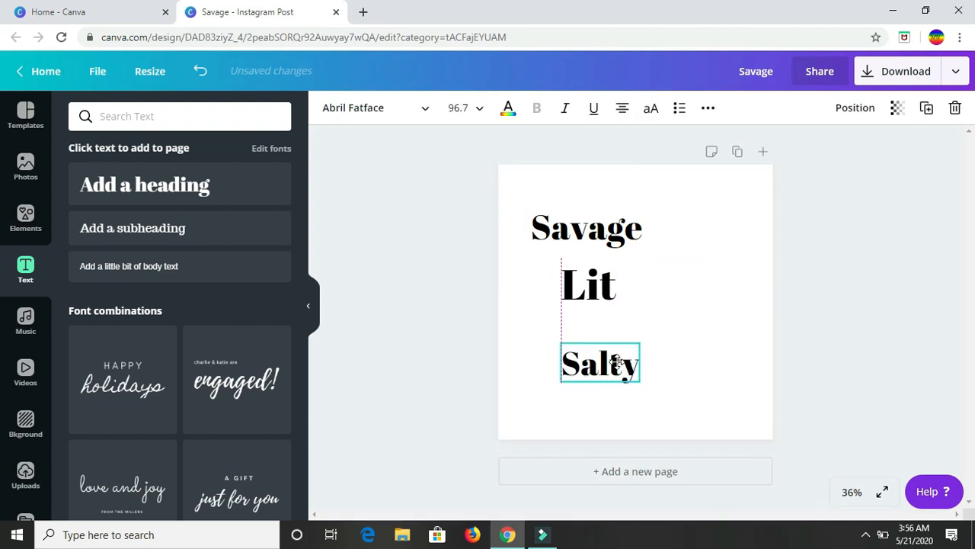
drag(602, 293, 713, 303)
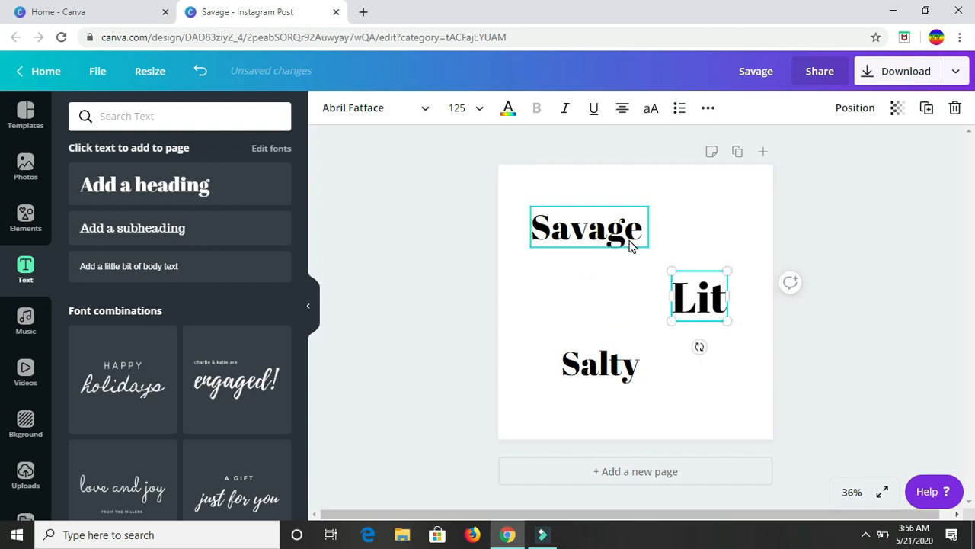
click(630, 244)
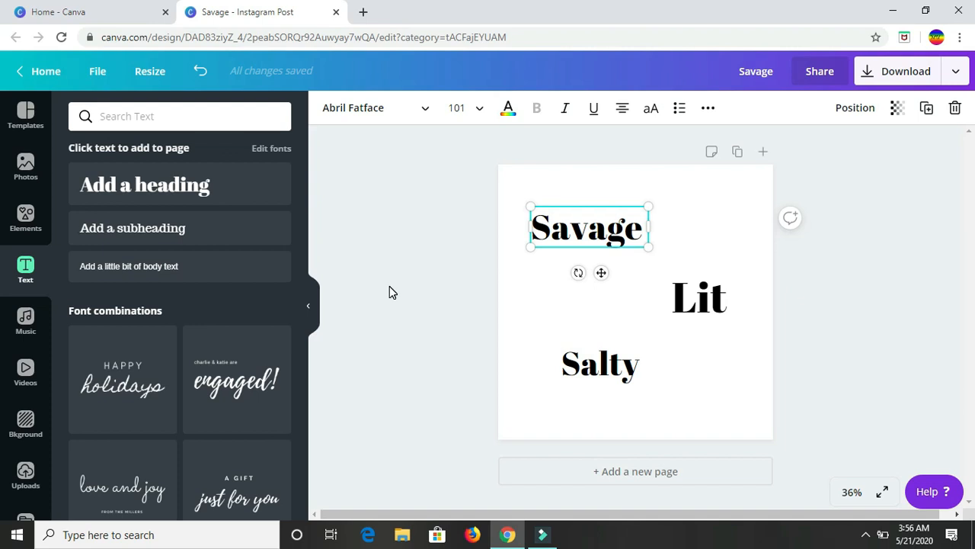
click(313, 307)
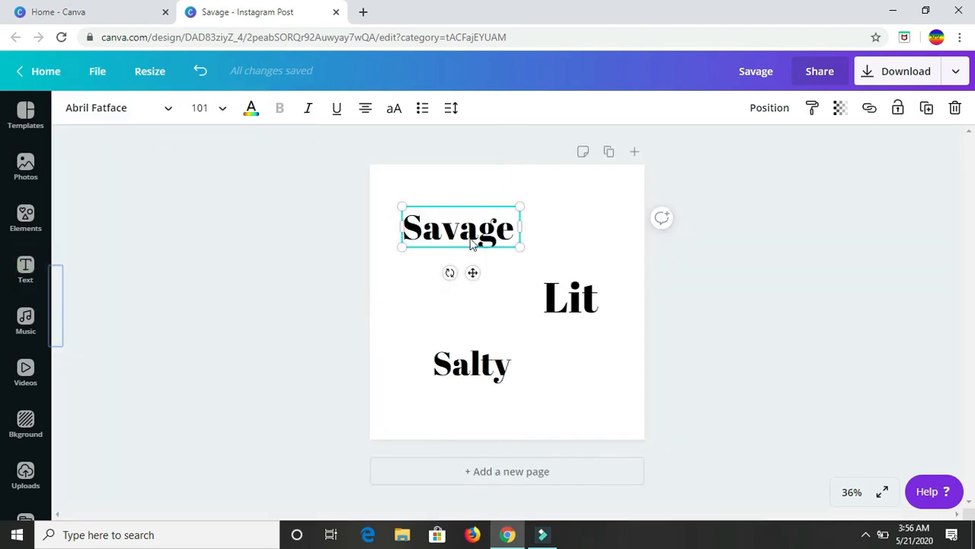
click(561, 246)
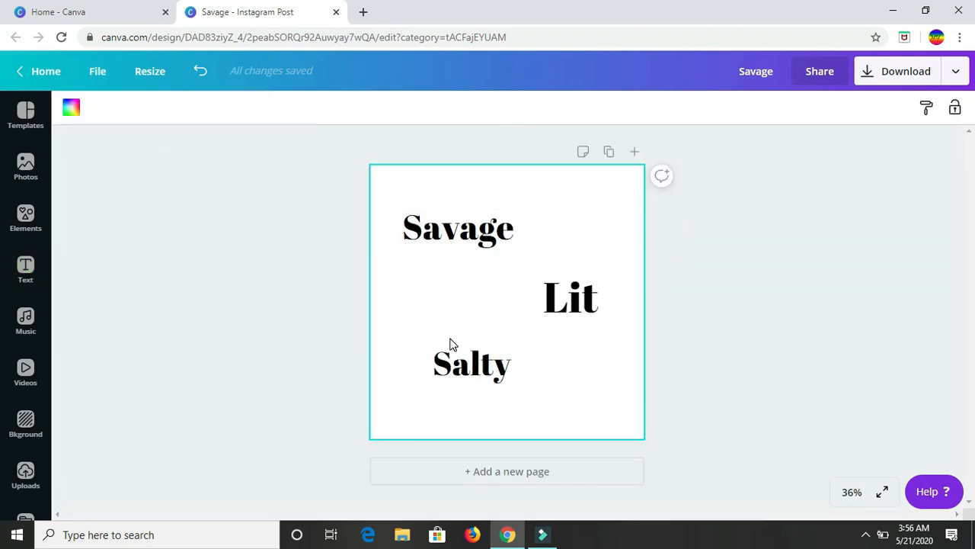
click(492, 359)
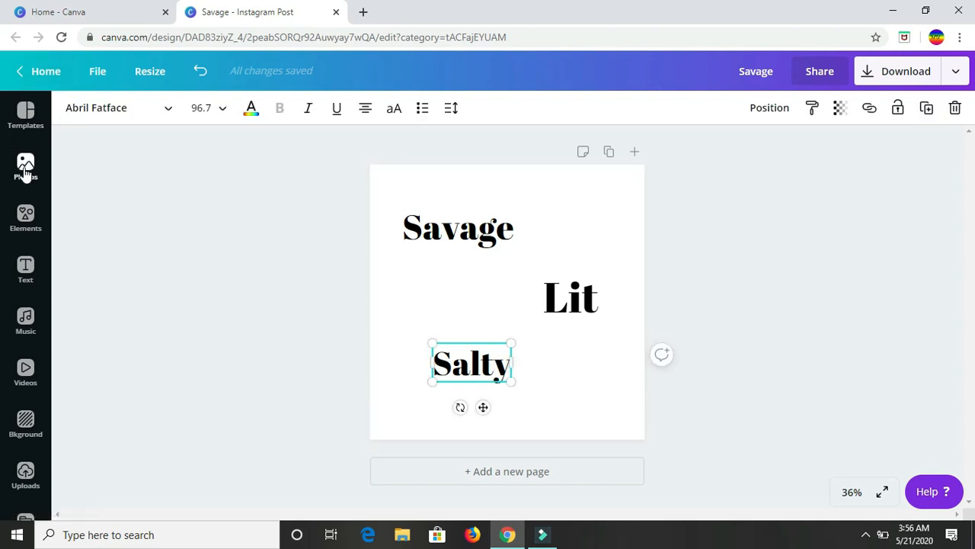
Search the elements library for "sparkle sticker" and add the animated sticker of three yellow, teal and pink starbursts to the page.
click(25, 221)
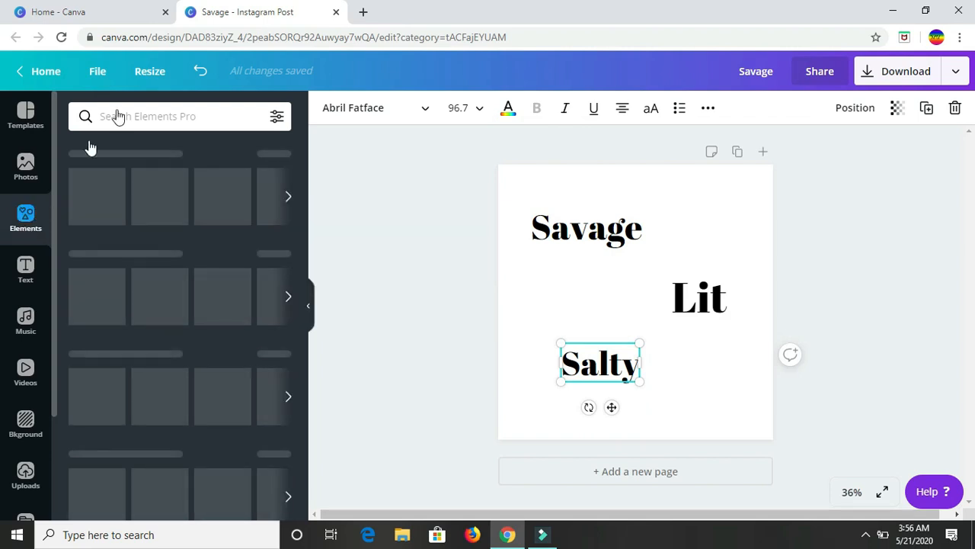
click(130, 116)
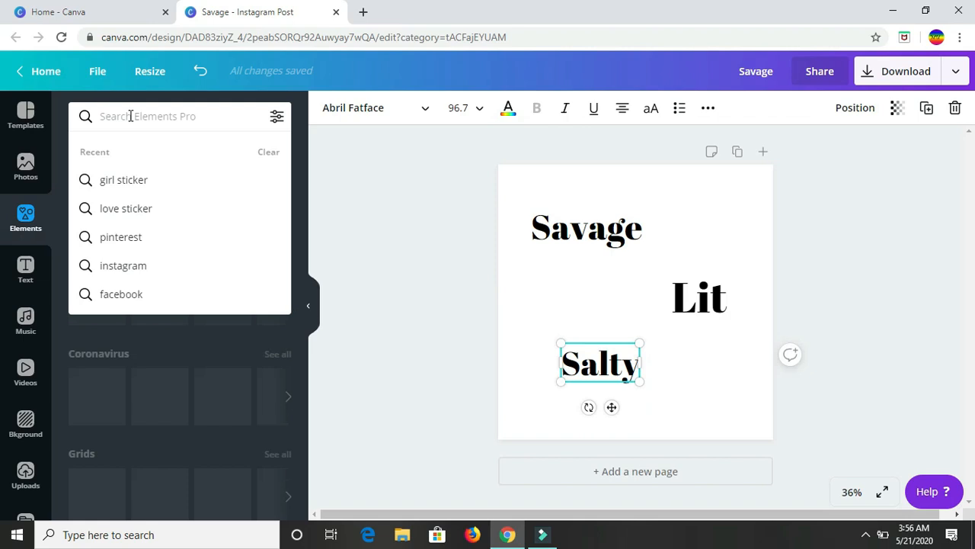
text(sparkle)
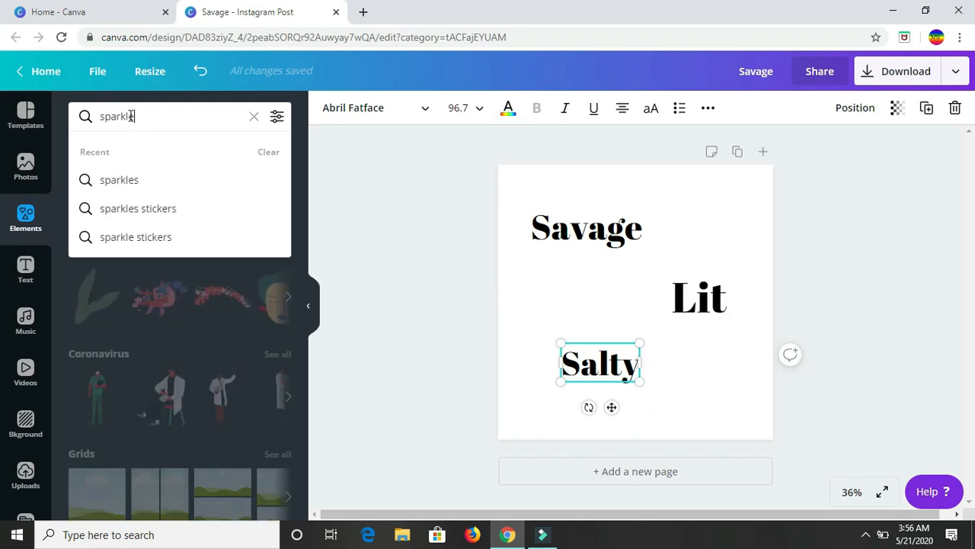
text( sticker)
key(Return)
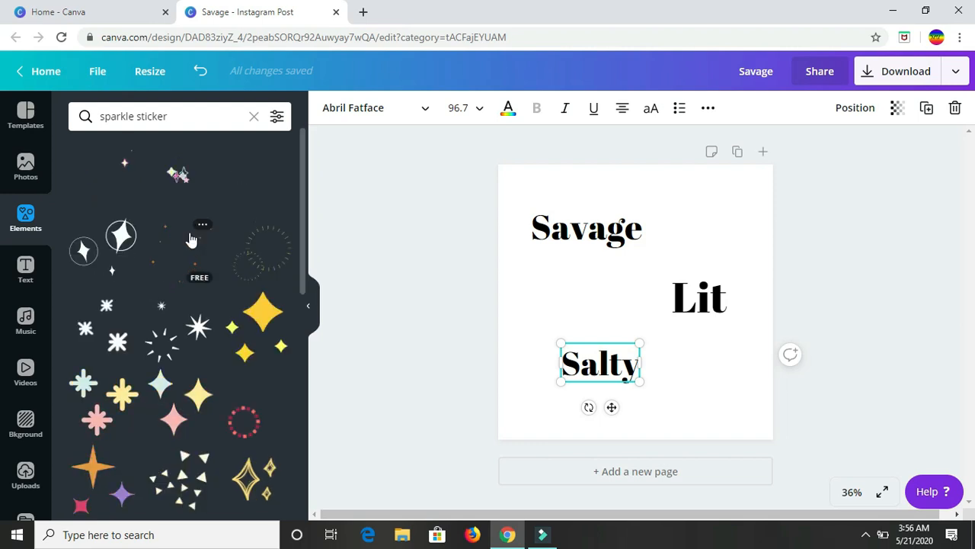
scroll(192, 239, down, 2)
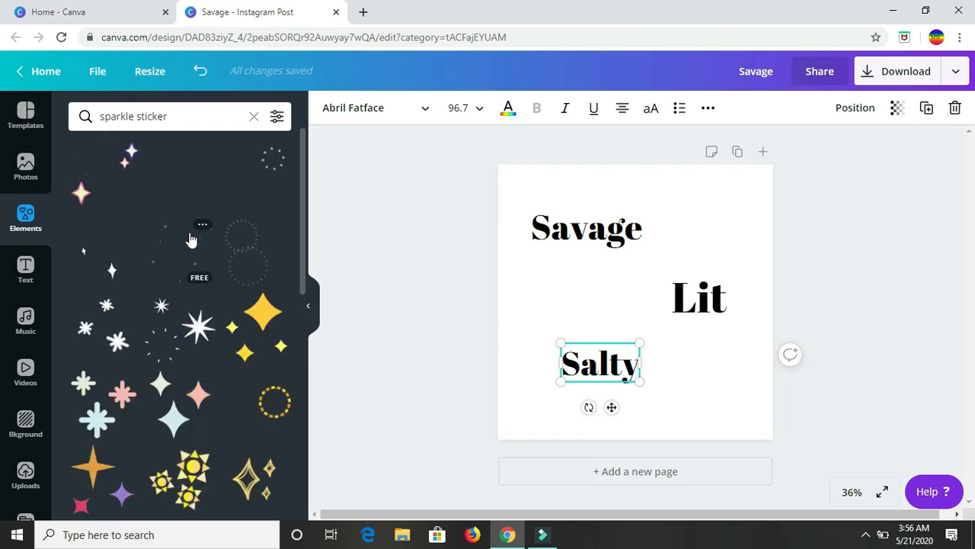
scroll(191, 240, up, 1)
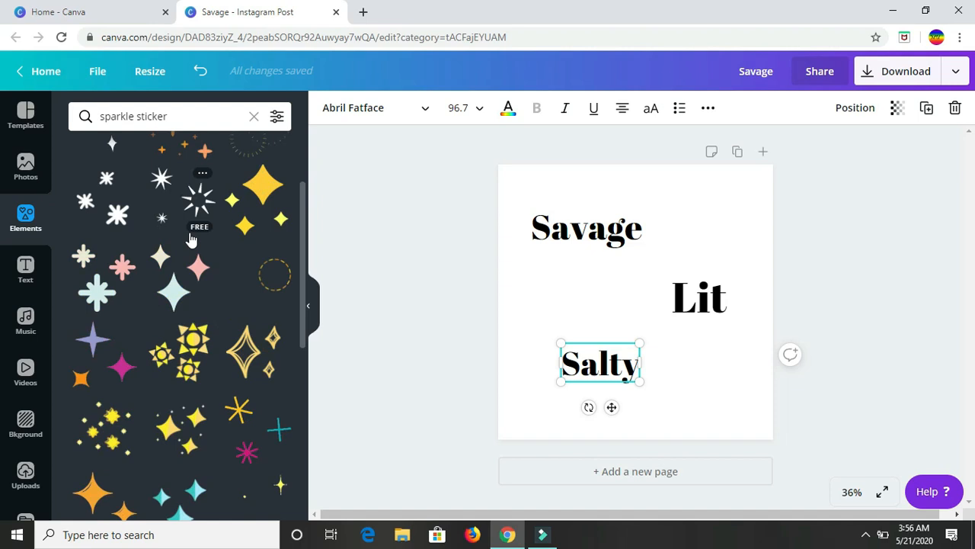
scroll(191, 240, down, 3)
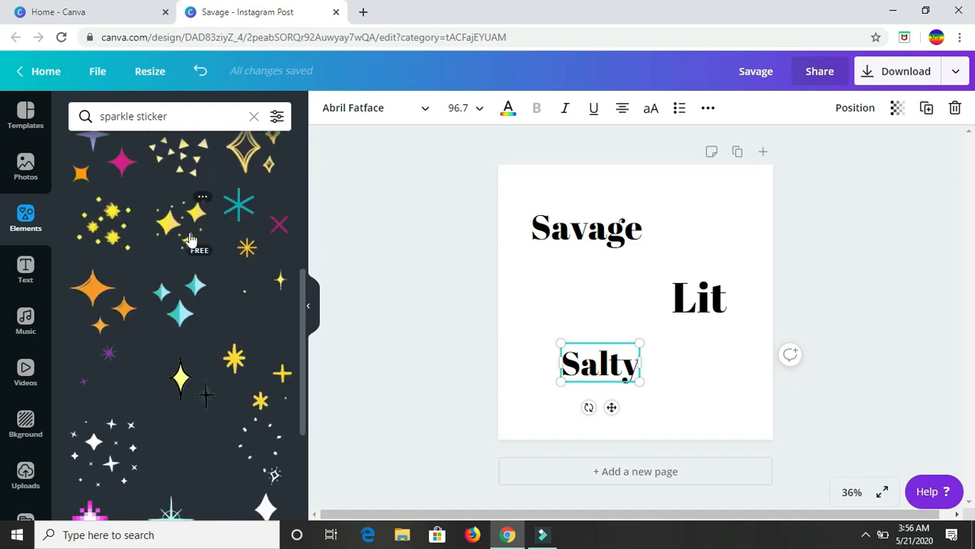
click(248, 199)
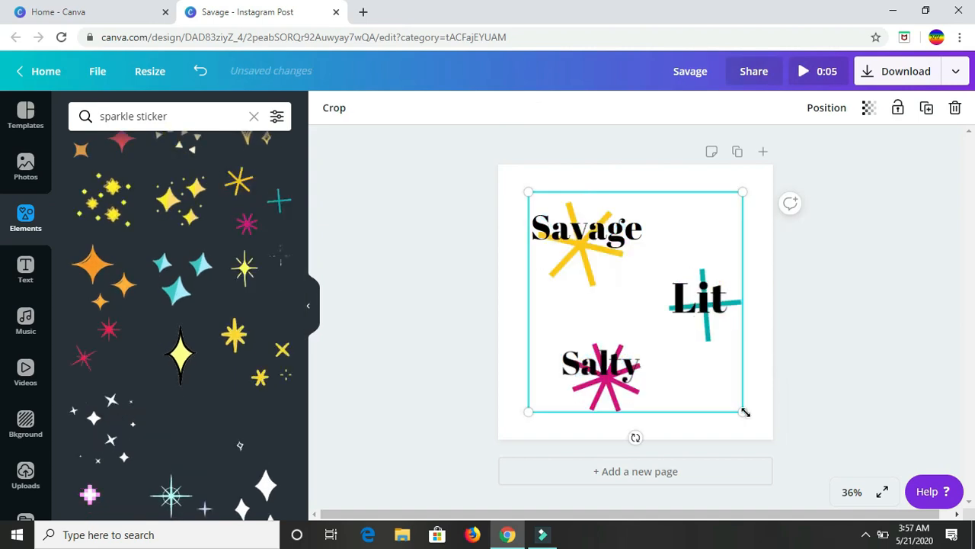
Shrink the sparkle sticker to about 282 by 289, place it in the page's upper-left corner and move "Savage" to its lower right.
drag(745, 412, 602, 264)
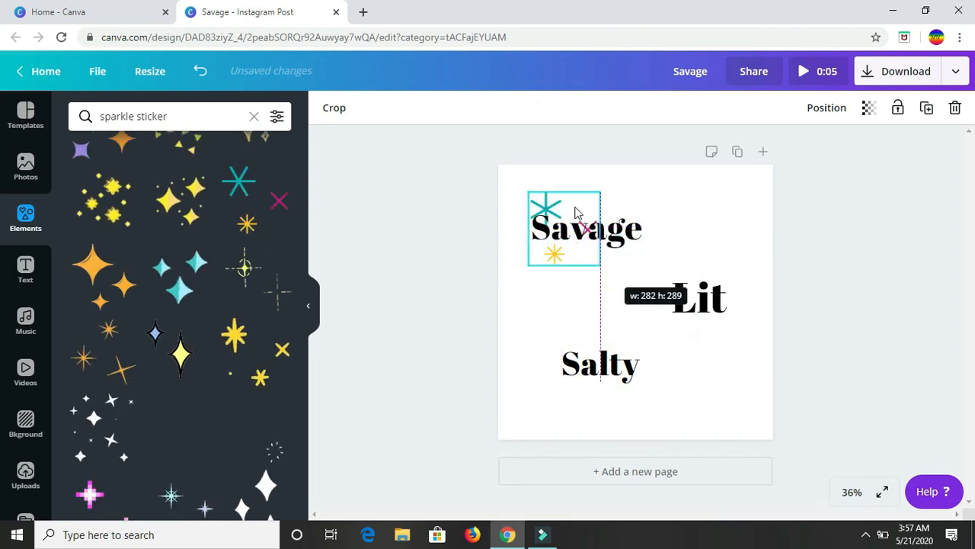
drag(577, 214, 619, 225)
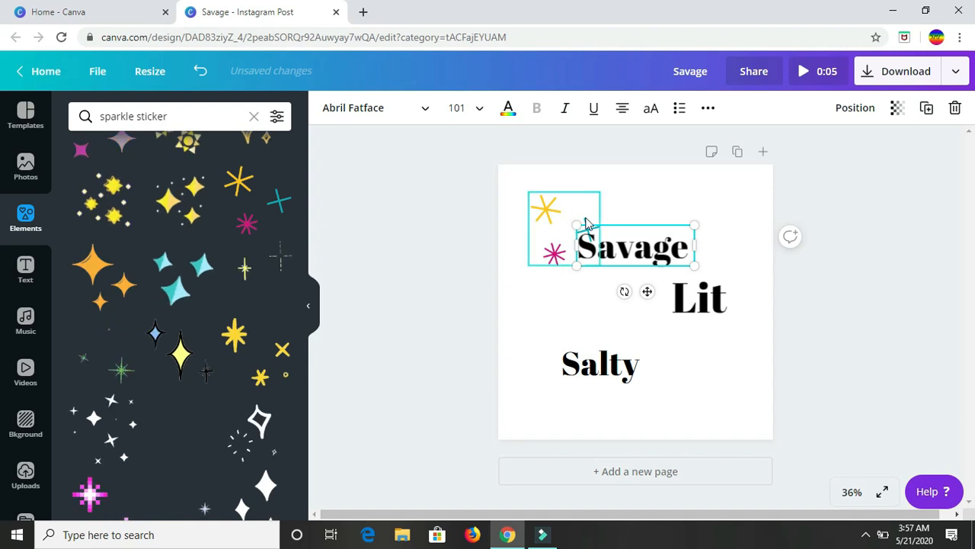
drag(587, 218, 573, 196)
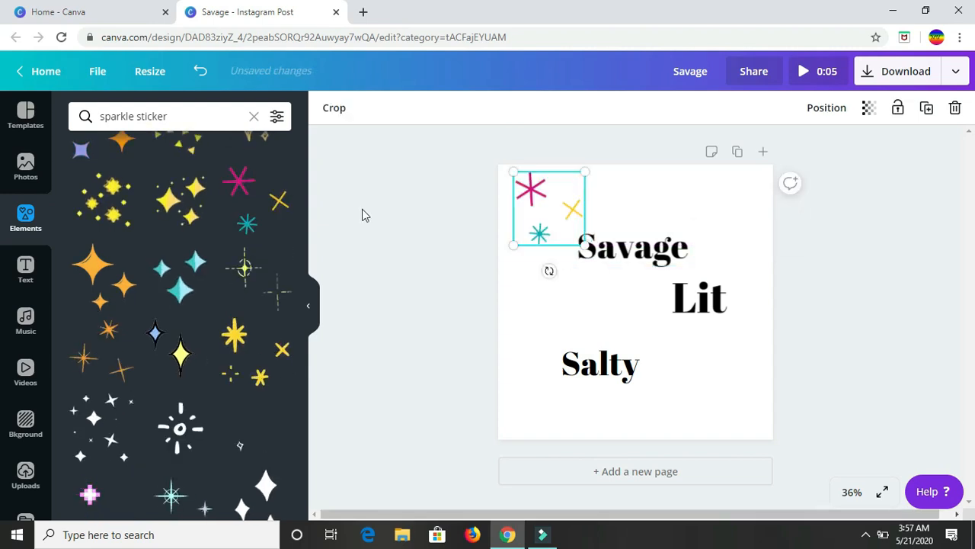
Add a second copy of the yellow, teal and pink starburst sticker, shrink it and place it in the page's lower-right corner.
click(268, 205)
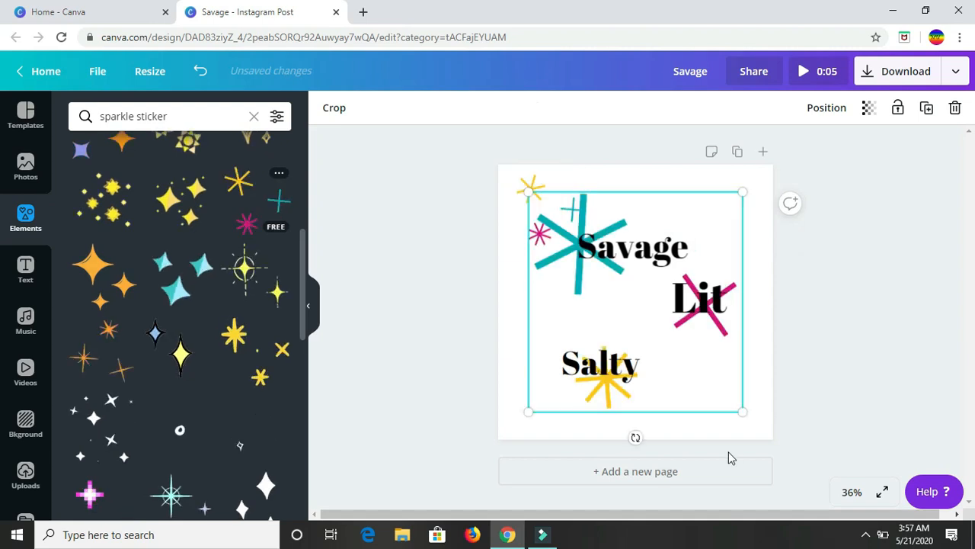
drag(528, 411, 668, 263)
drag(717, 380, 721, 395)
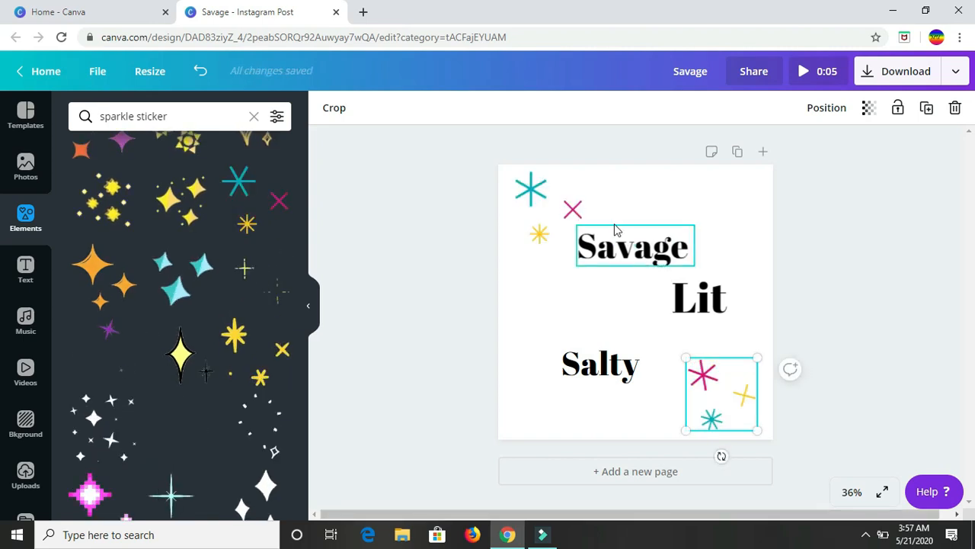
Move "Savage" slightly up and to the left, and enlarge it to a font size of about 130.
mouse_move(615, 229)
mouse_down()
mouse_move(608, 219)
mouse_move(624, 226)
mouse_up()
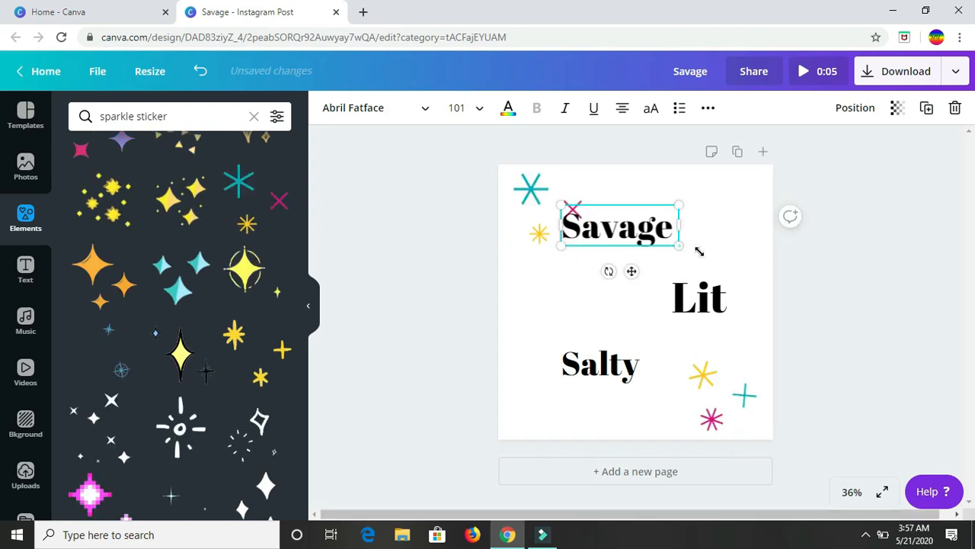
drag(679, 246, 709, 254)
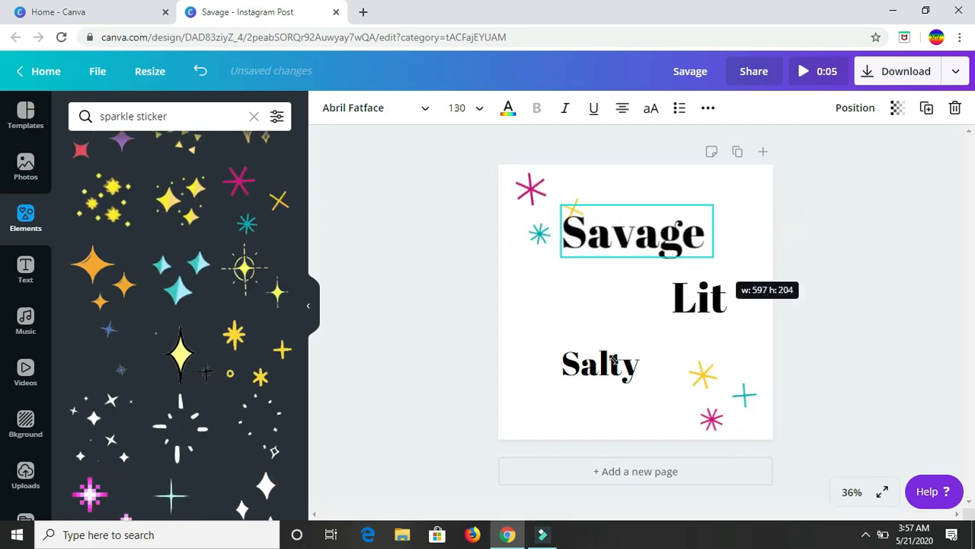
Add a third starburst sticker, shrink it and place it in the page's upper-right corner beside "Savage".
click(538, 398)
drag(525, 414, 691, 272)
drag(720, 222, 741, 200)
drag(695, 242, 691, 245)
Rearrange the page with "Lit" in the middle, "Salty" enlarged below it and the bottom sticker moved to the lower-left corner.
scroll(167, 385, down, 3)
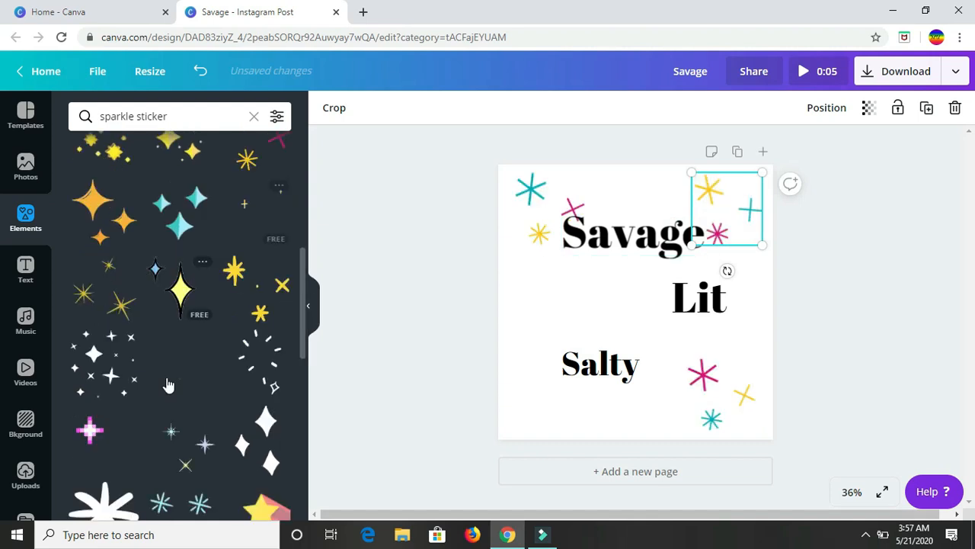
scroll(167, 384, down, 3)
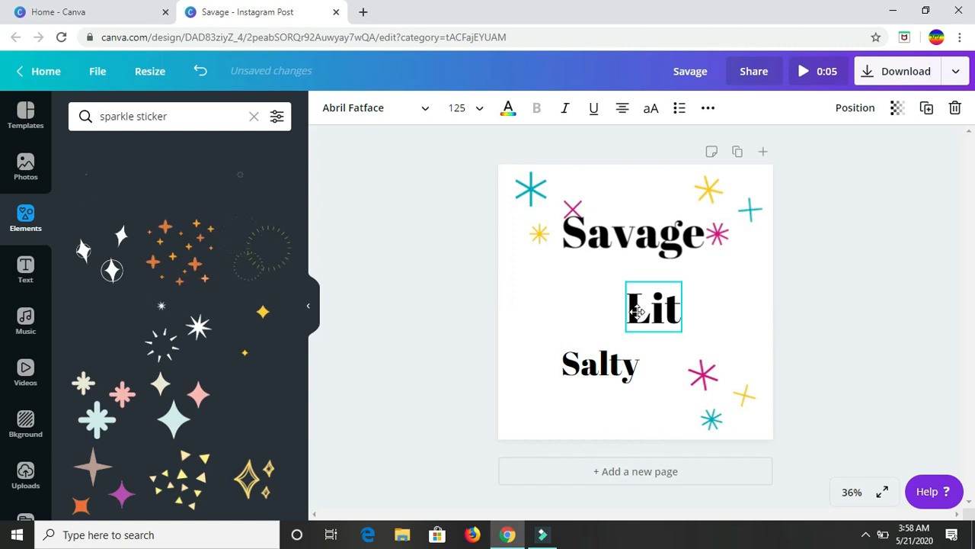
click(636, 357)
drag(646, 384, 569, 387)
drag(556, 217, 547, 212)
click(726, 326)
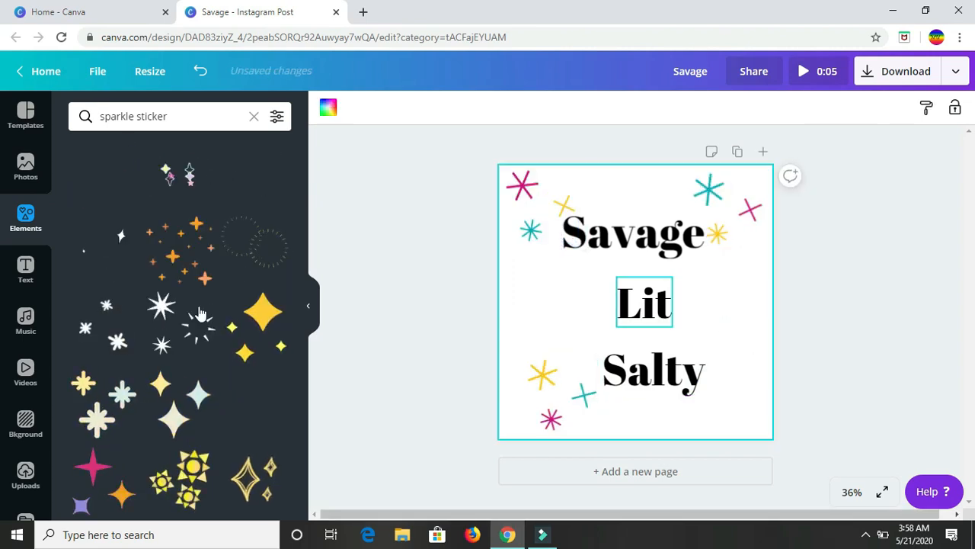
Add a fourth starburst sticker from the sparkle results and shrink it to roughly the size of the other stickers.
scroll(202, 267, down, 3)
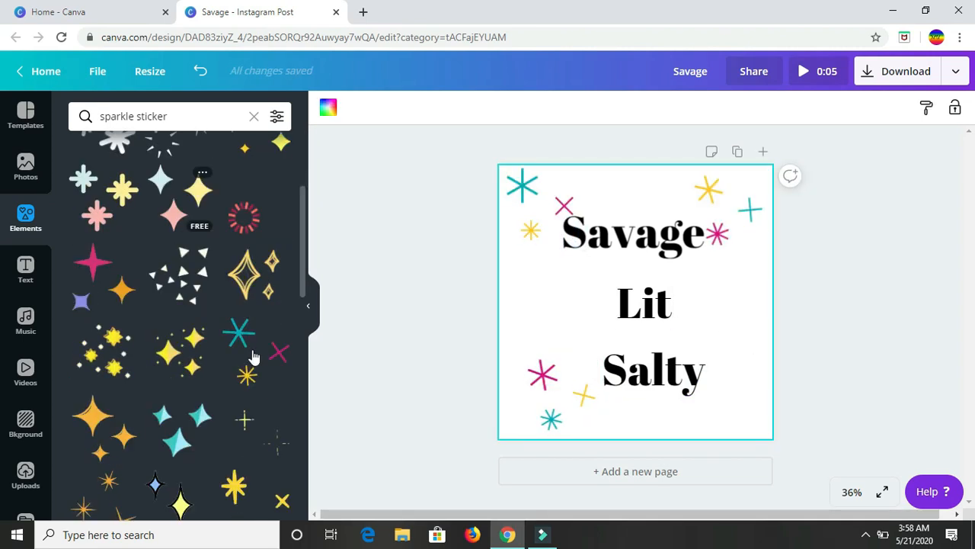
click(255, 349)
drag(525, 411, 656, 283)
click(676, 248)
key(ctrl+z)
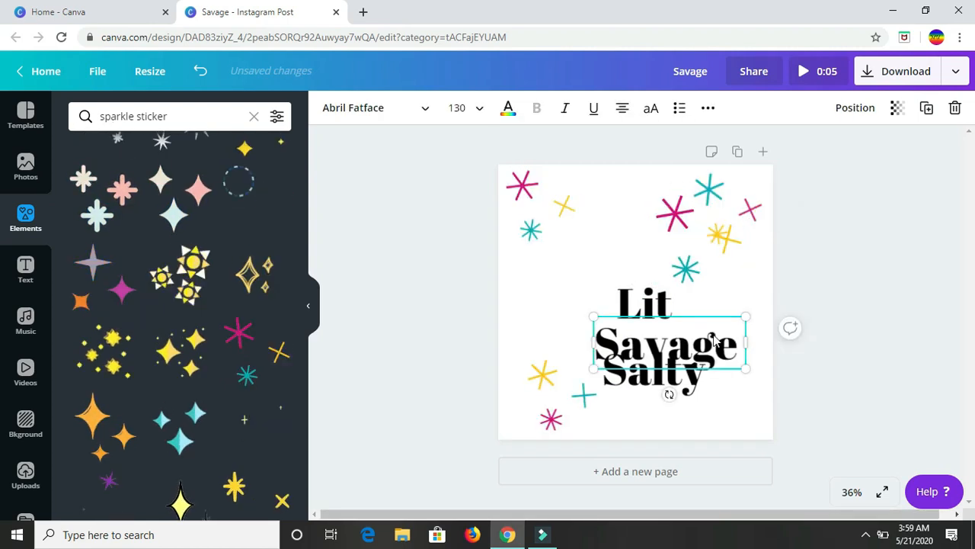
click(201, 71)
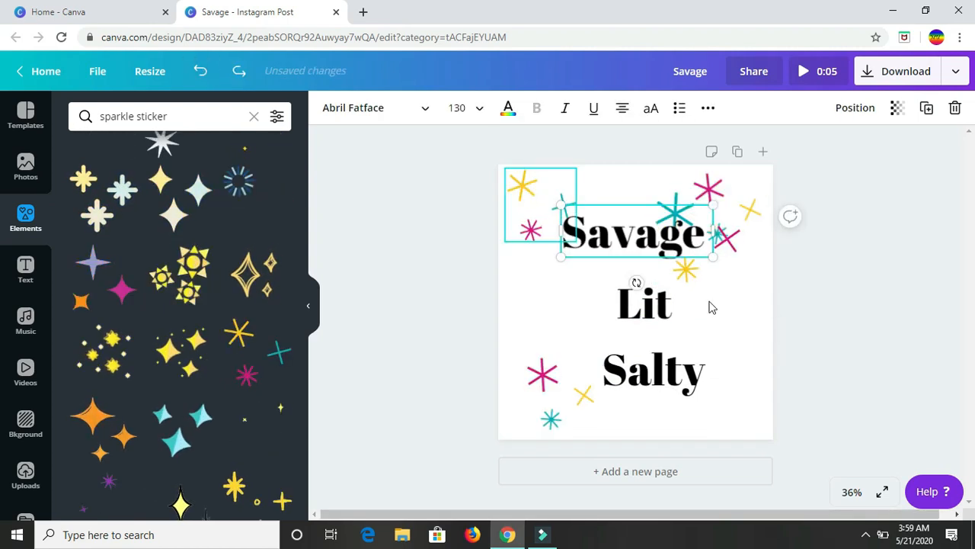
key(ctrl+z)
Move the fourth sticker to the page's lower-right corner beside "Salty" and deselect it.
drag(703, 276, 743, 435)
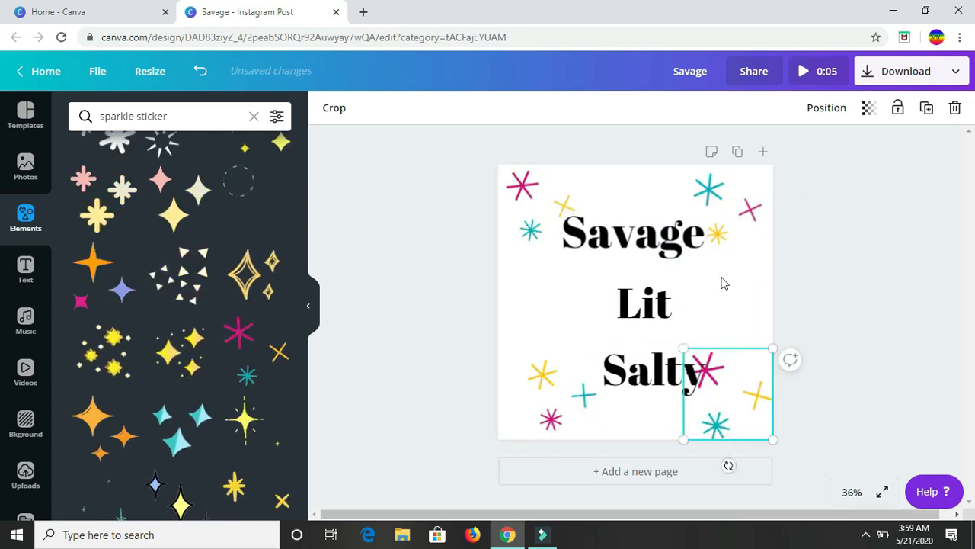
click(823, 225)
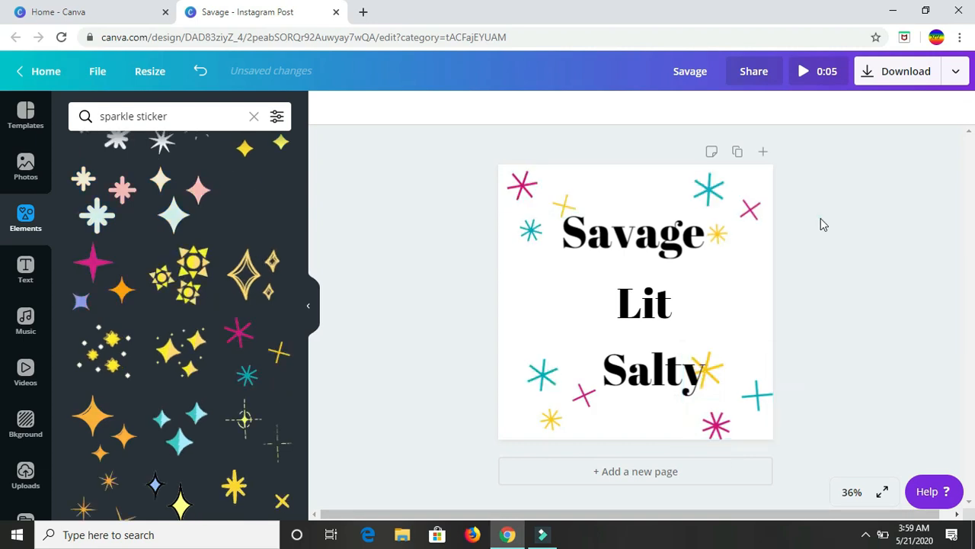
scroll(303, 304, down, 5)
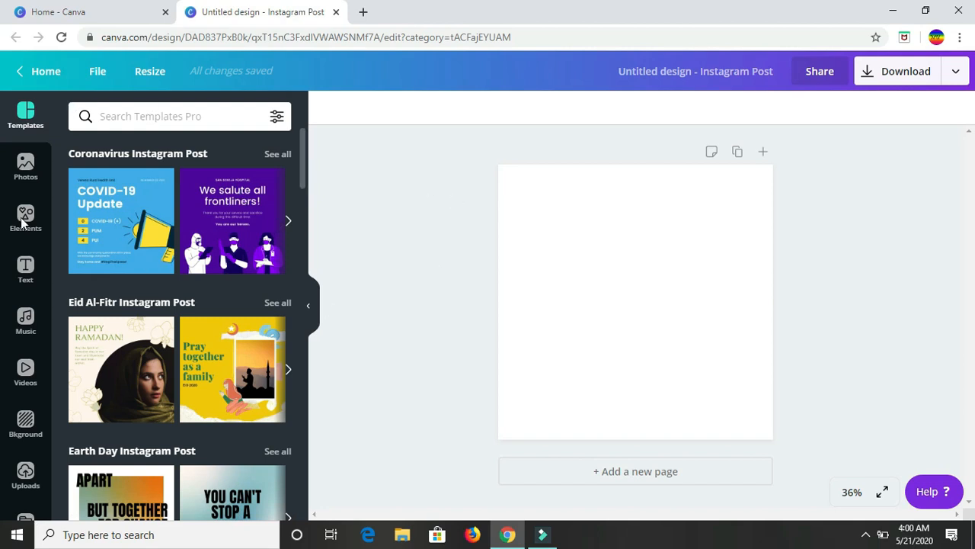
Add a heading to the blank Instagram post and enlarge it to a font size of about 69.8.
click(27, 280)
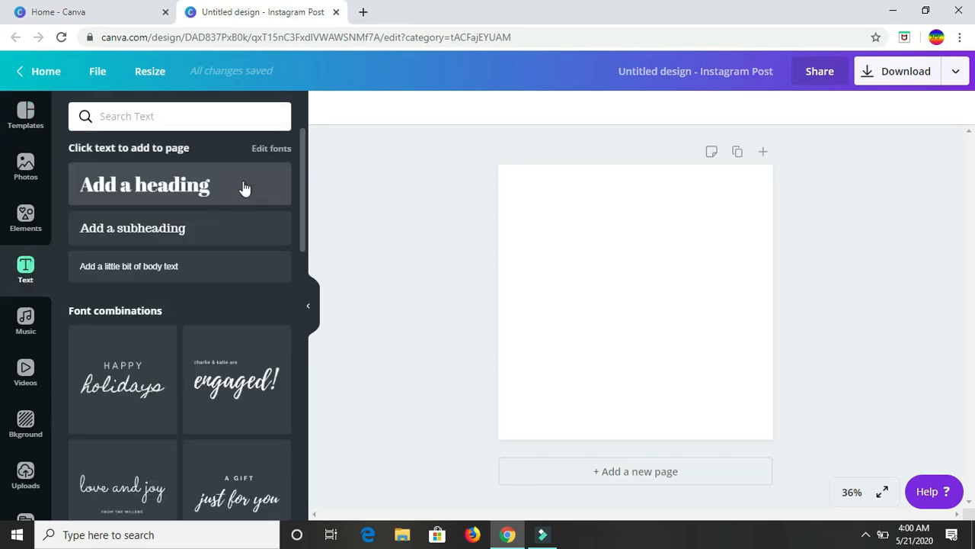
click(196, 184)
drag(602, 294, 529, 239)
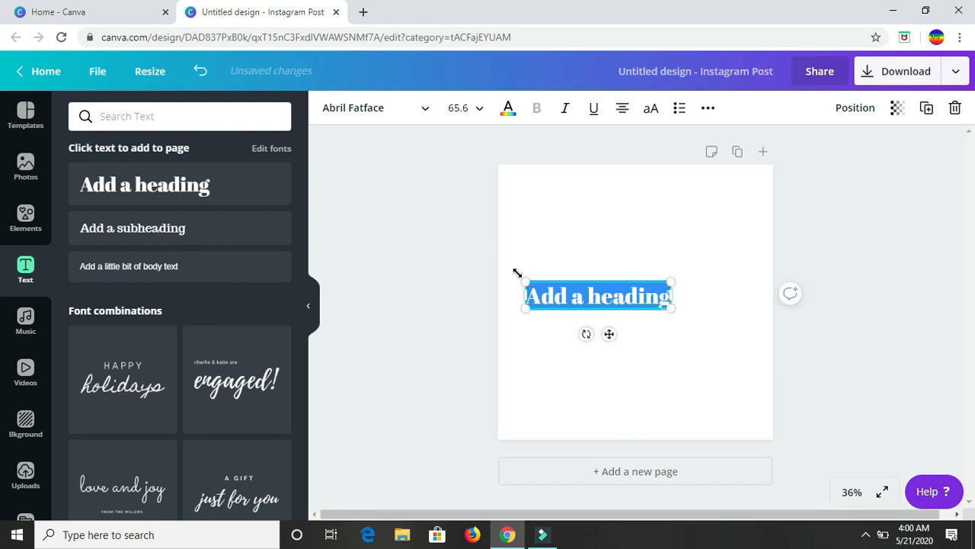
drag(522, 277, 518, 271)
Replace the heading's text with "Savage" and enlarge it to a font size of about 172.
click(665, 291)
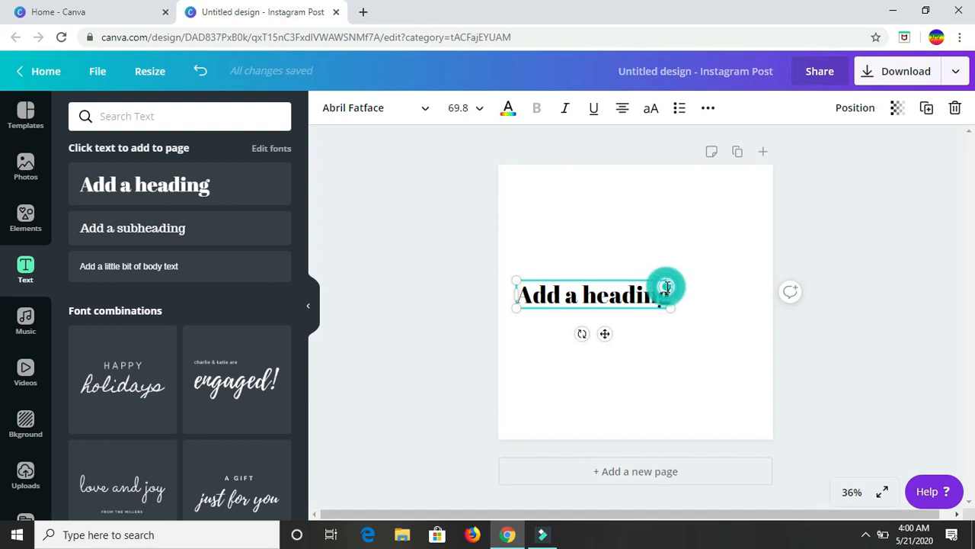
drag(666, 297, 516, 294)
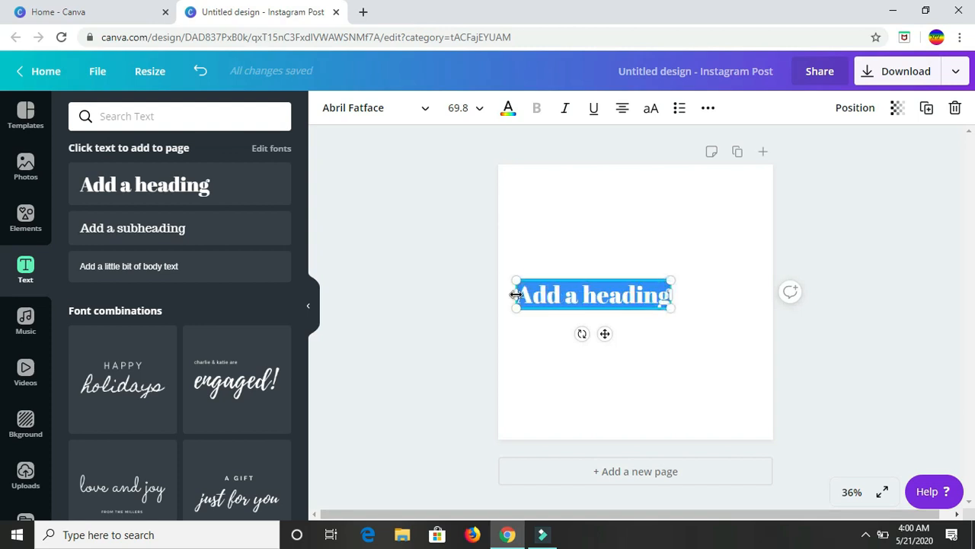
text(Savage)
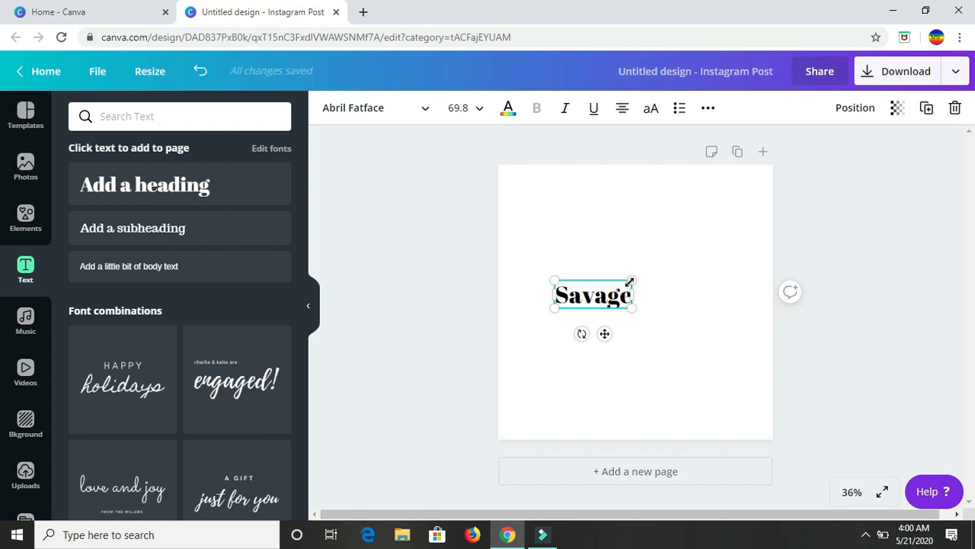
drag(631, 278, 737, 214)
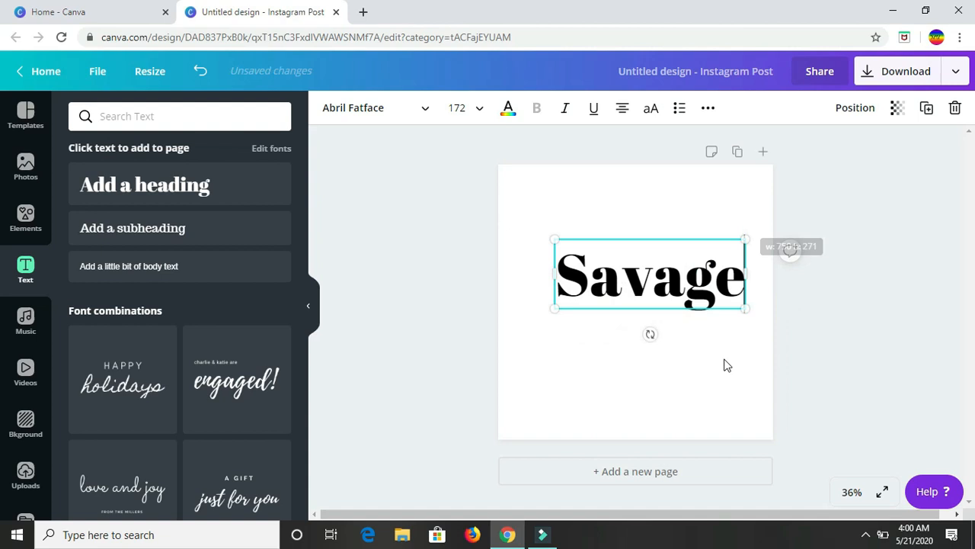
Move the "Savage" heading to the centre of the page.
click(725, 363)
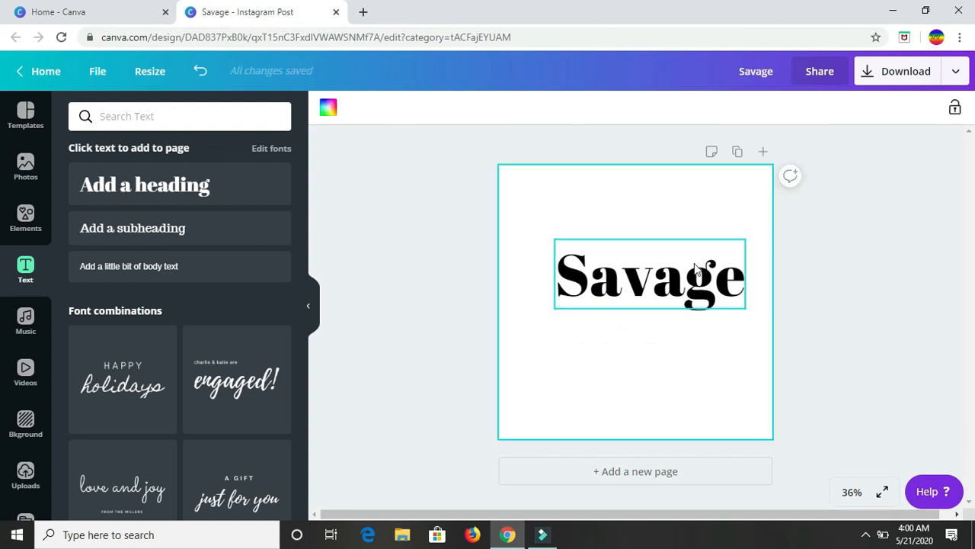
click(679, 259)
click(709, 257)
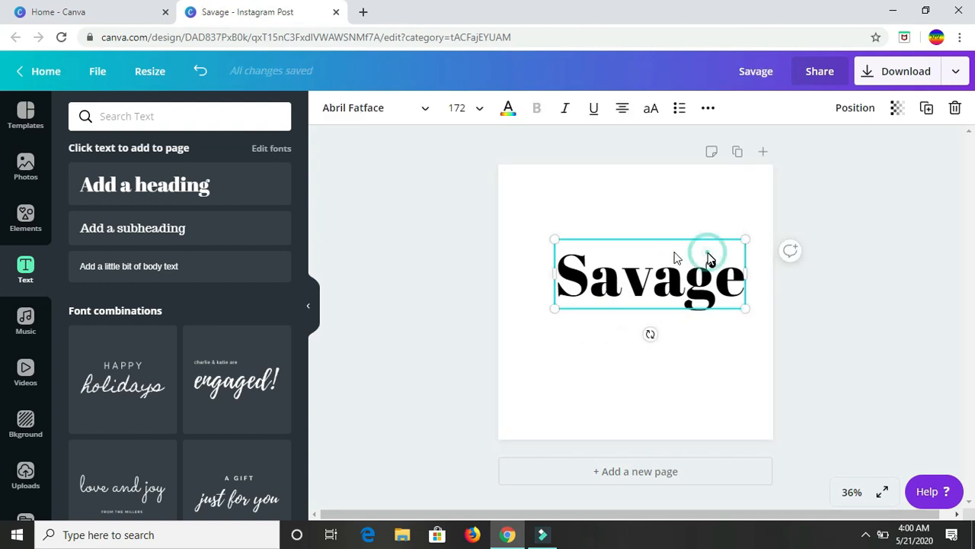
drag(709, 257, 694, 278)
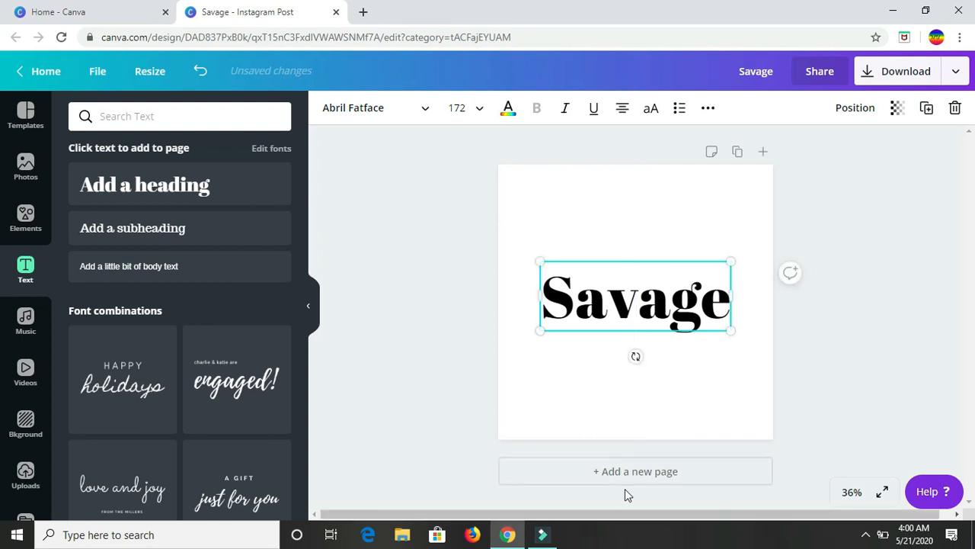
Add a second page with a heading on it, enlarged to a font size of about 71.8.
click(639, 472)
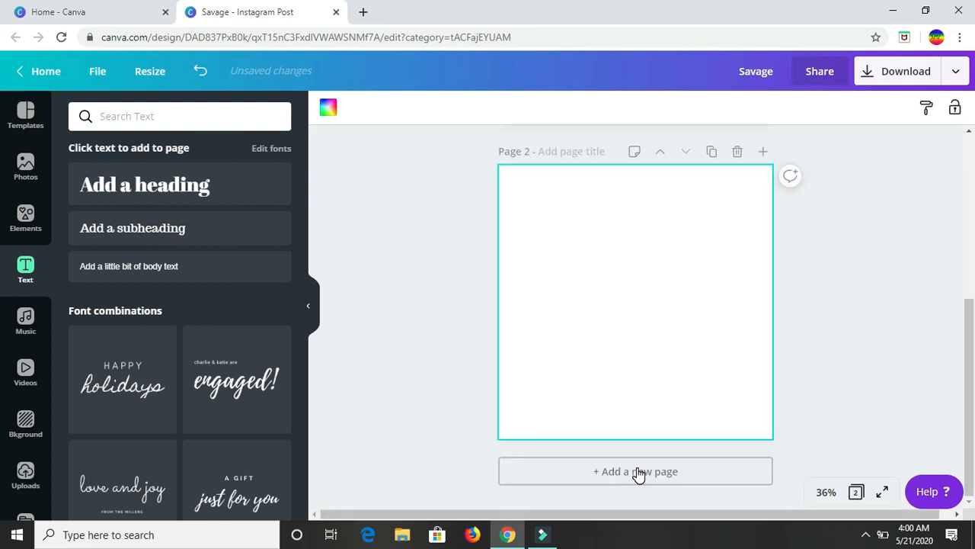
click(166, 192)
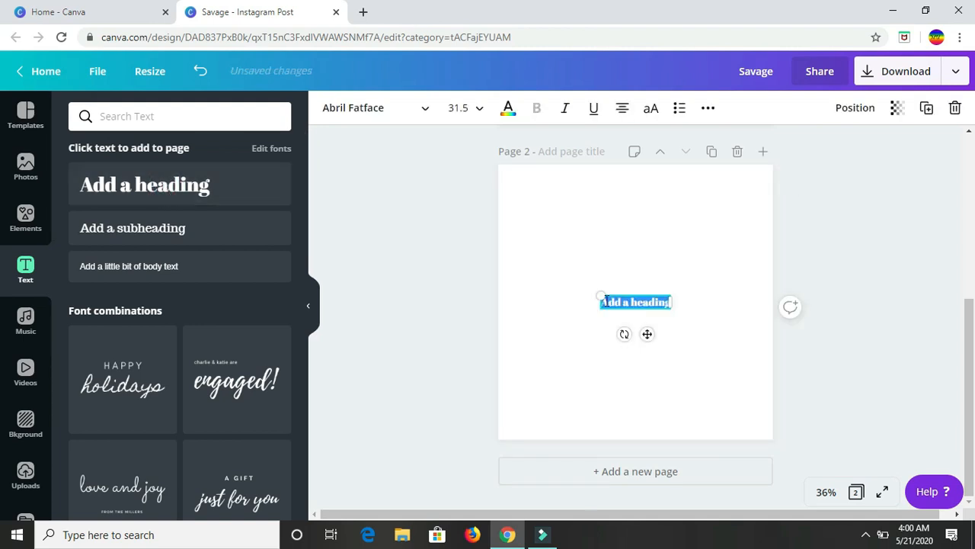
drag(599, 296, 536, 240)
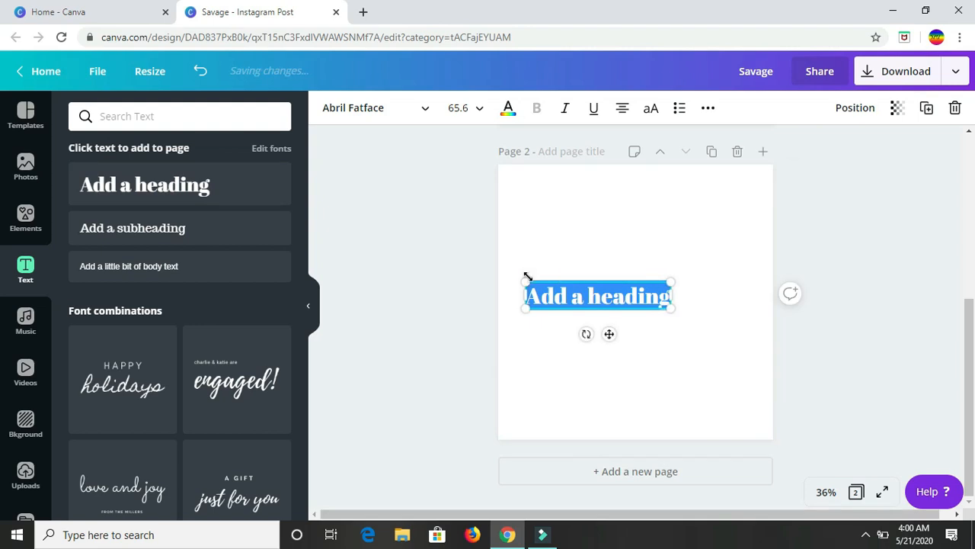
drag(524, 284, 510, 279)
drag(648, 310, 650, 309)
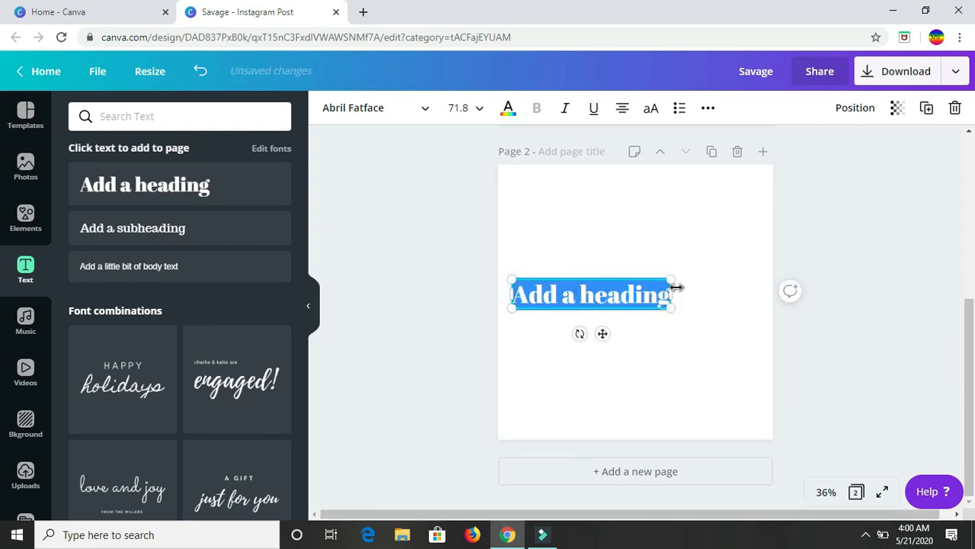
Replace the second page's heading text with "Salty" and enlarge it to a font size of about 167.
click(670, 297)
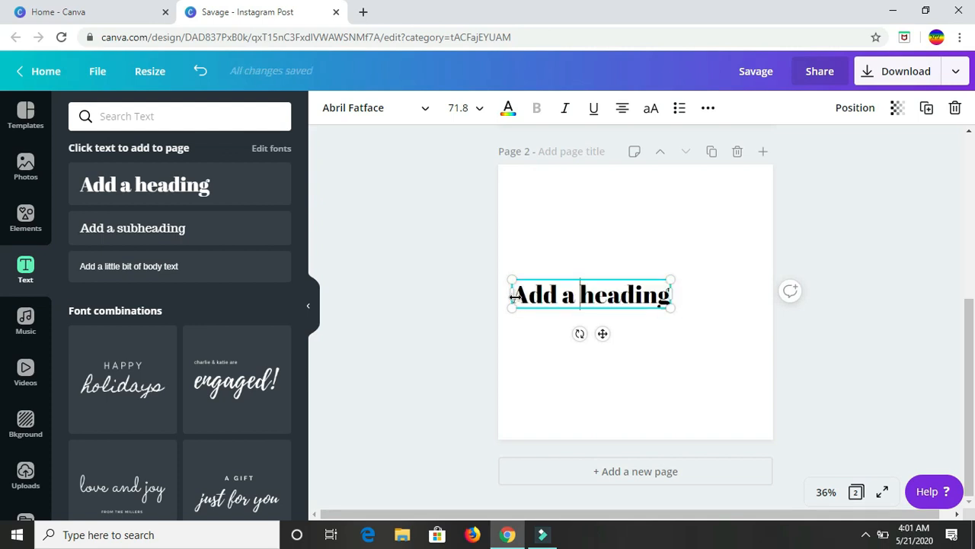
drag(515, 296, 703, 300)
text(Salty)
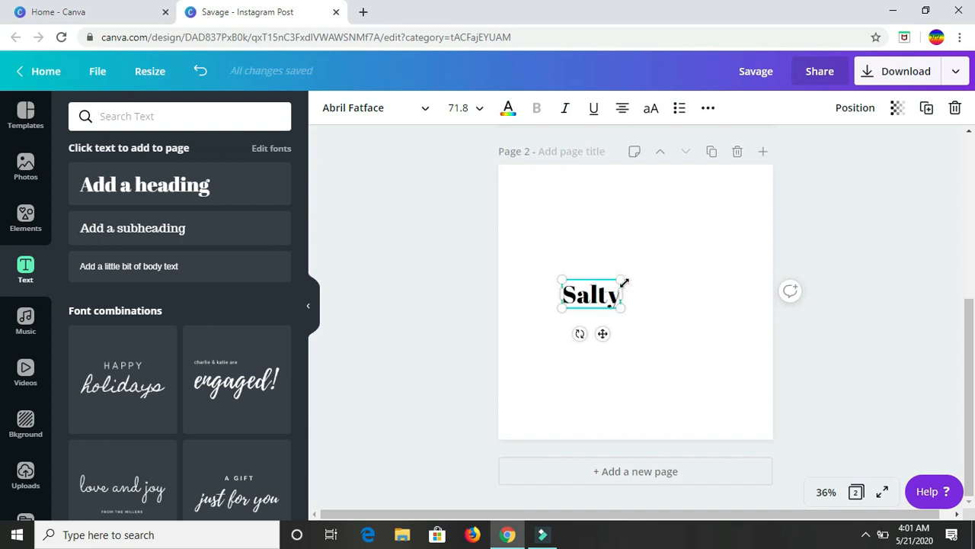
drag(622, 282, 692, 227)
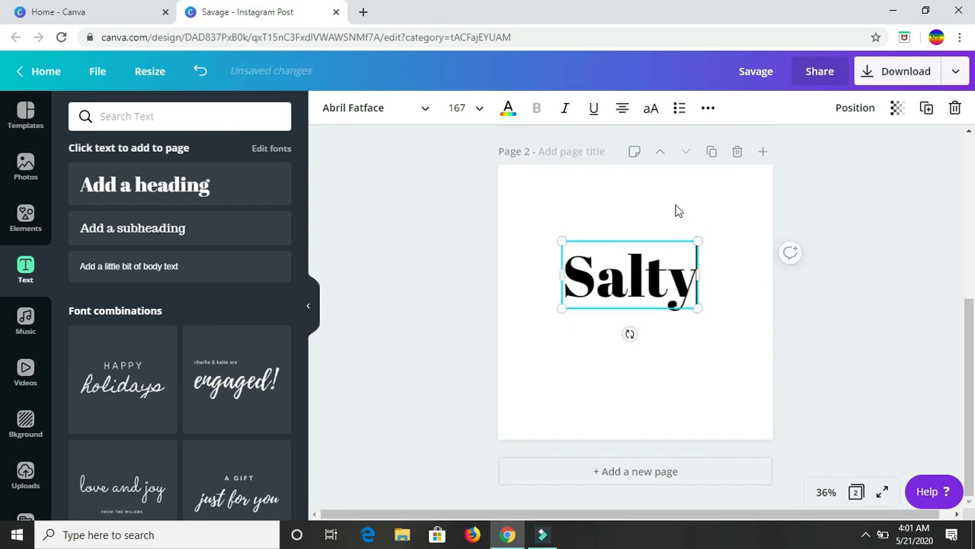
Move the "Salty" heading to the centre of the second page and deselect it.
click(676, 206)
click(669, 255)
drag(668, 255, 674, 288)
click(565, 392)
Add a third page with a heading on it, enlarged to a font size of about 81.5.
click(642, 471)
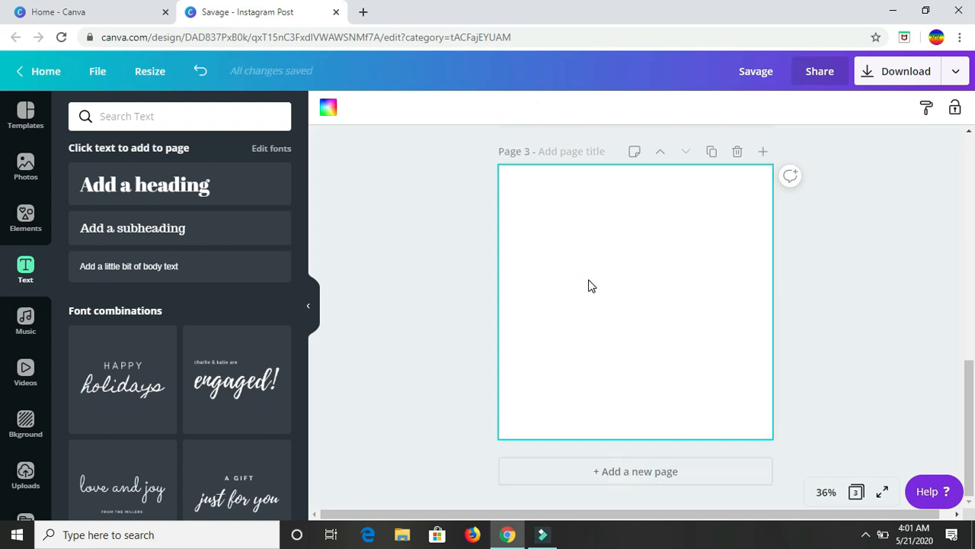
click(194, 186)
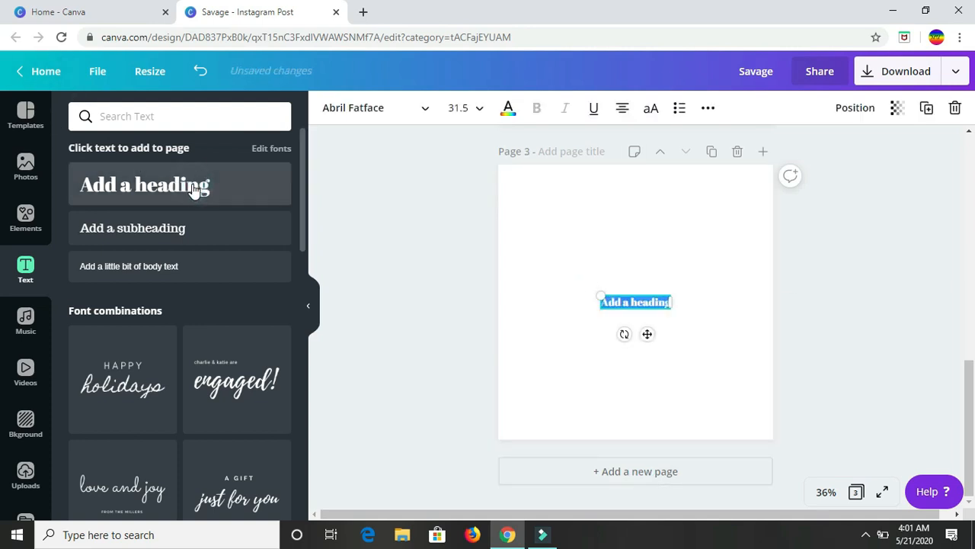
drag(600, 295, 511, 275)
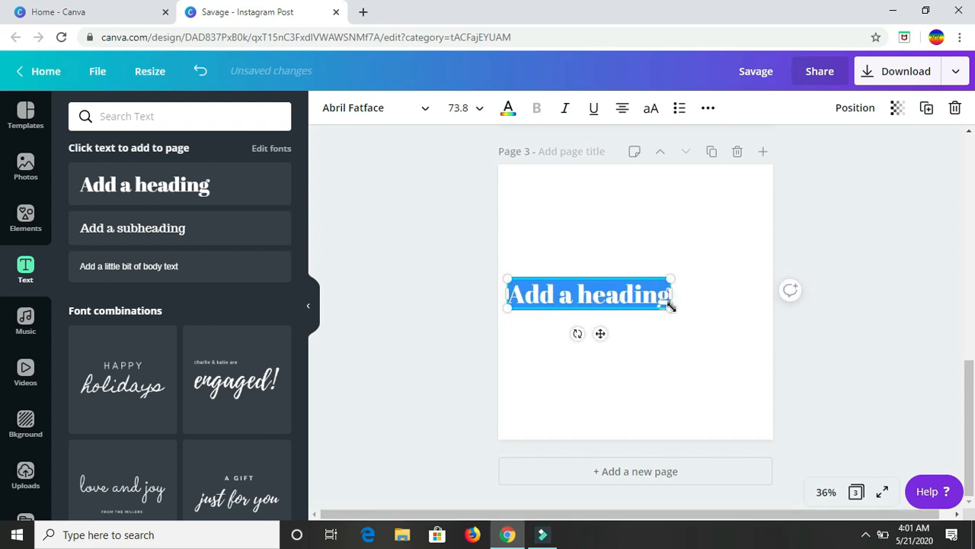
drag(670, 305, 686, 318)
Replace the third page's heading text with "Lit".
click(681, 296)
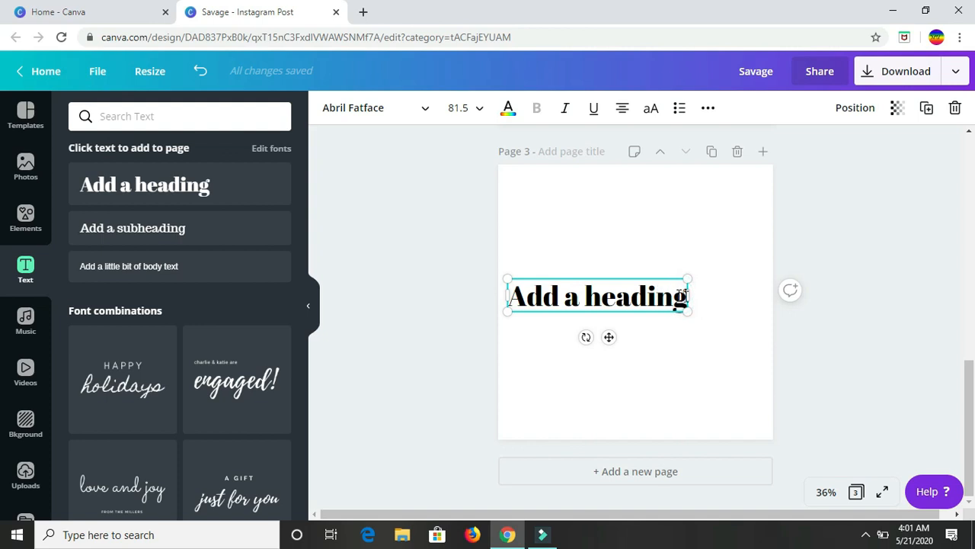
drag(684, 293, 497, 291)
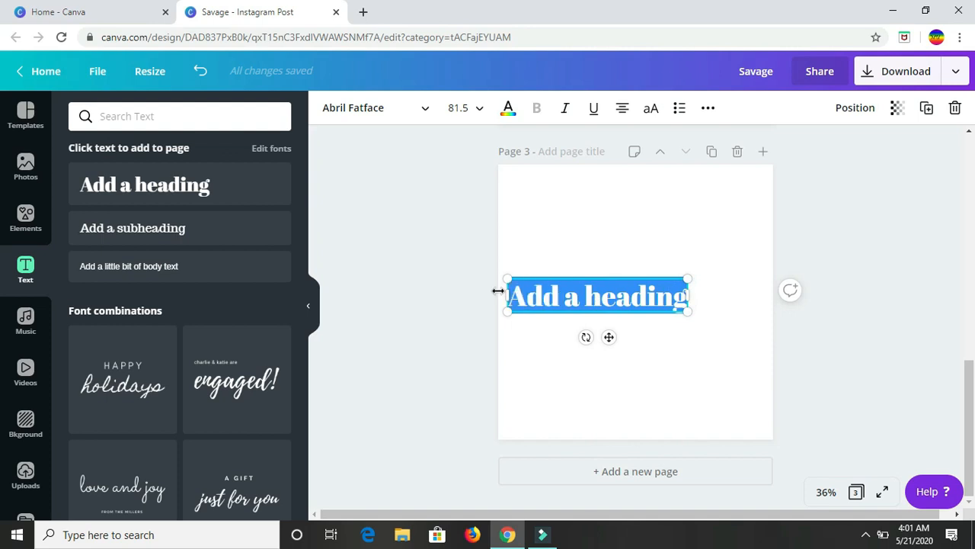
text(Lit)
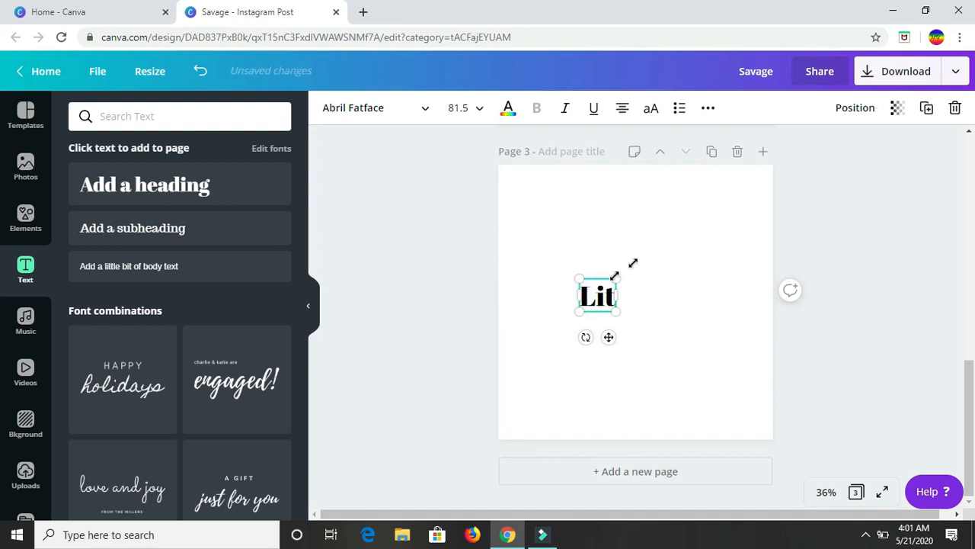
Enlarge the "Lit" heading to a font size of about 196 and move it down towards the centre of the third page.
drag(616, 276, 667, 232)
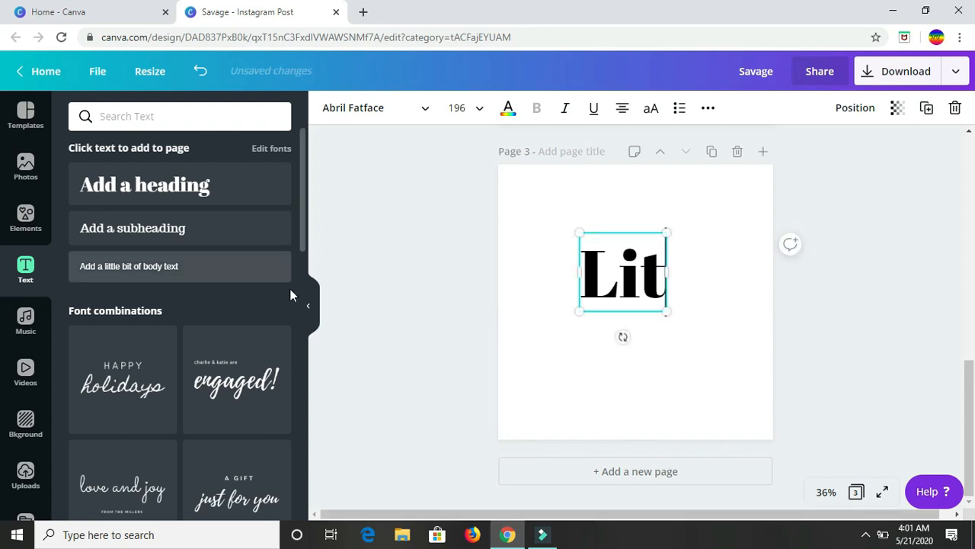
click(309, 307)
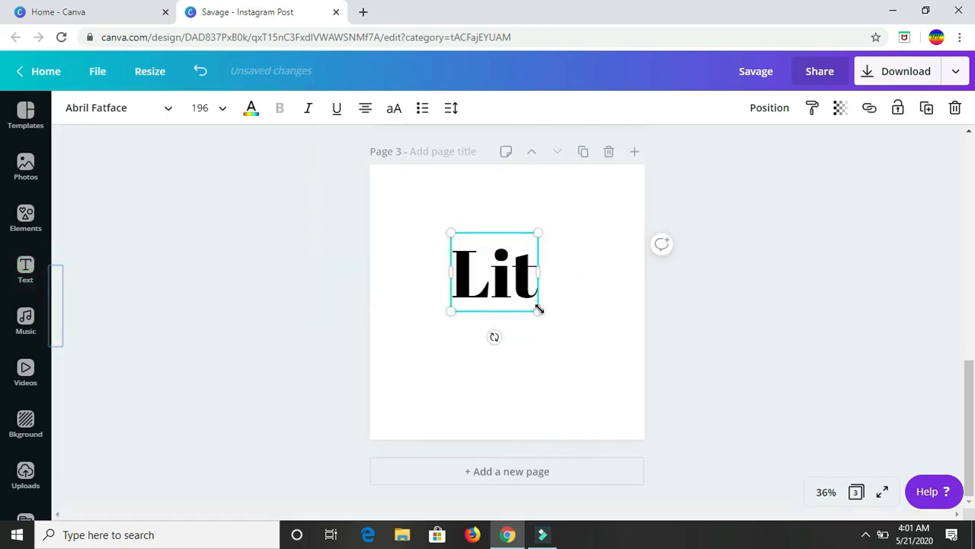
click(517, 250)
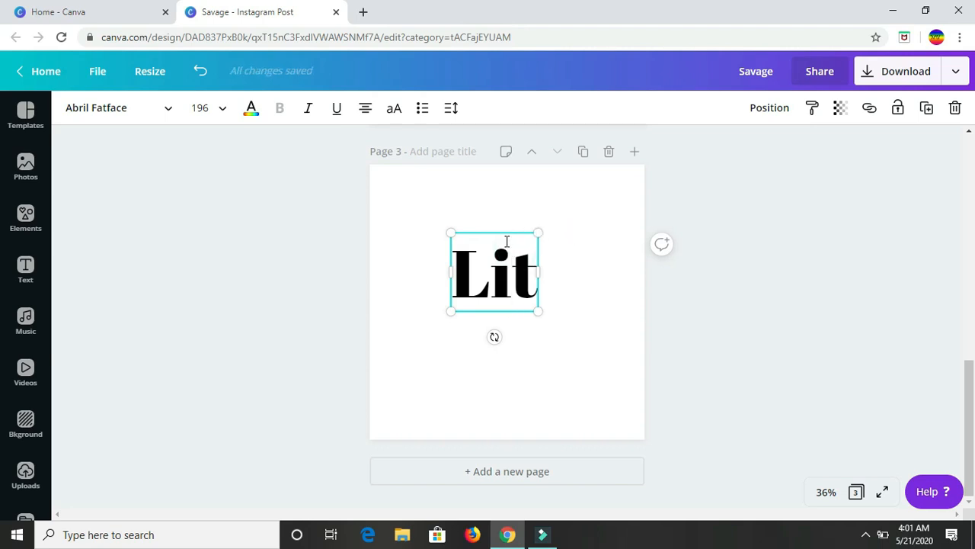
drag(503, 226, 505, 283)
Open the options for publishing the three-page design as an animation.
click(952, 73)
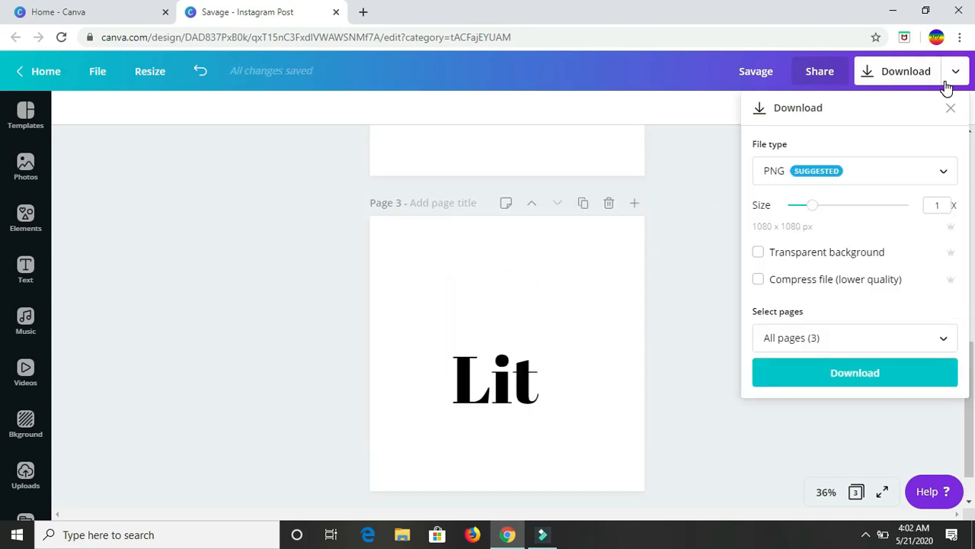
click(717, 183)
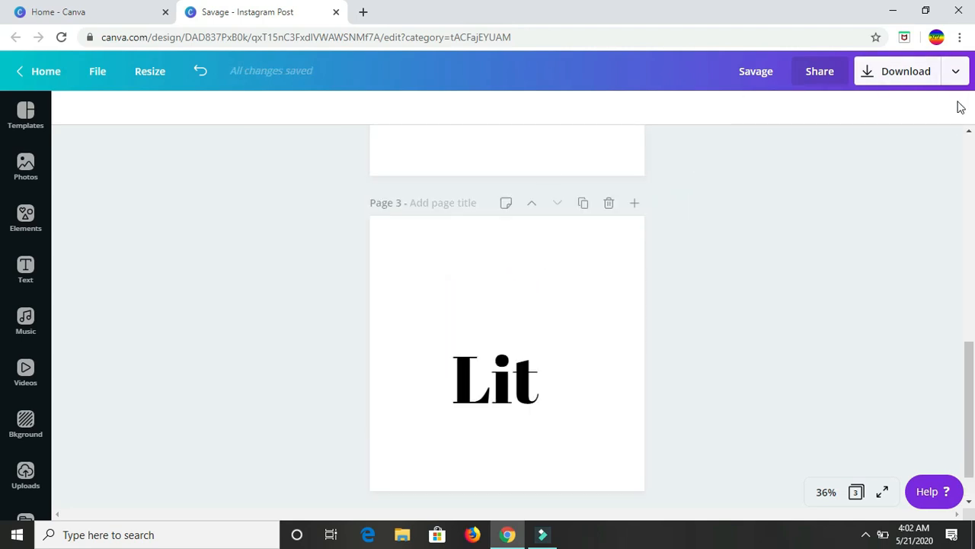
click(959, 76)
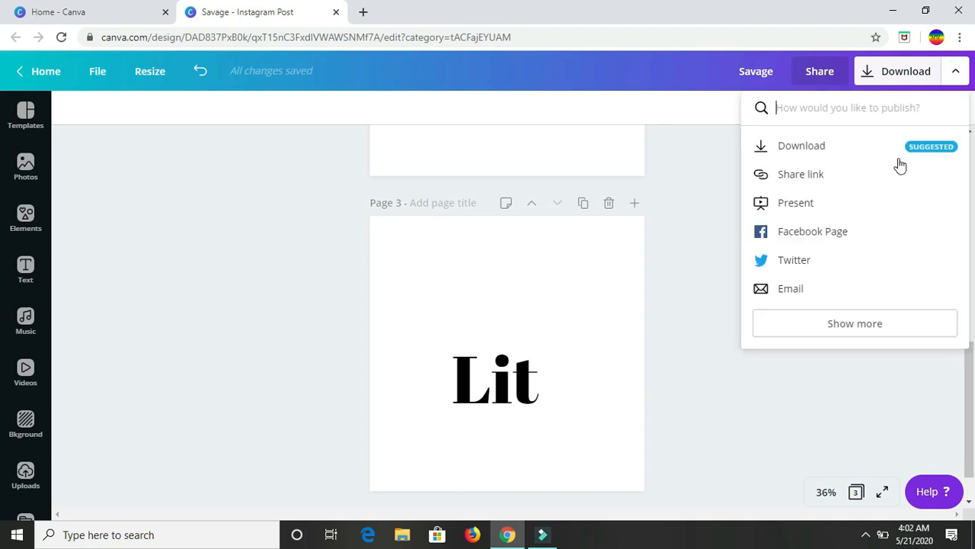
click(843, 325)
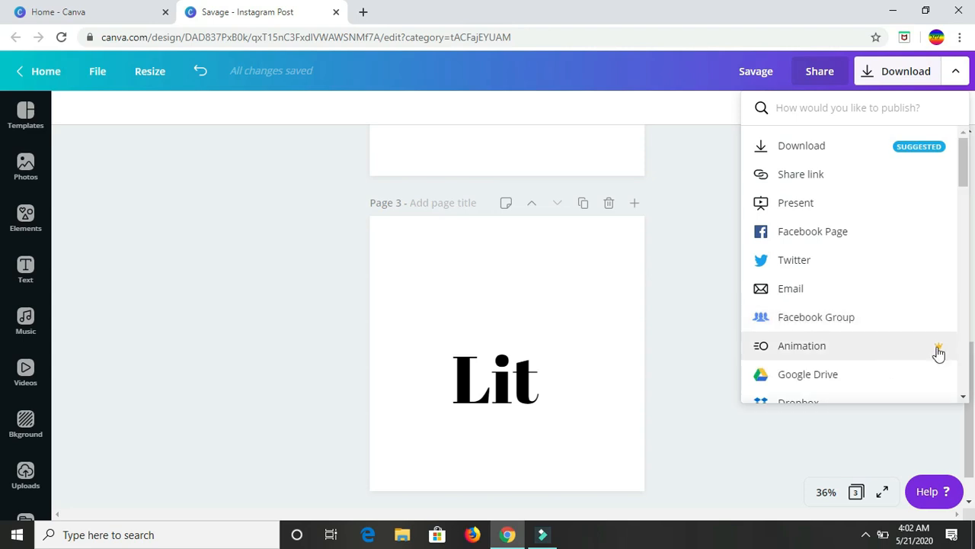
click(829, 352)
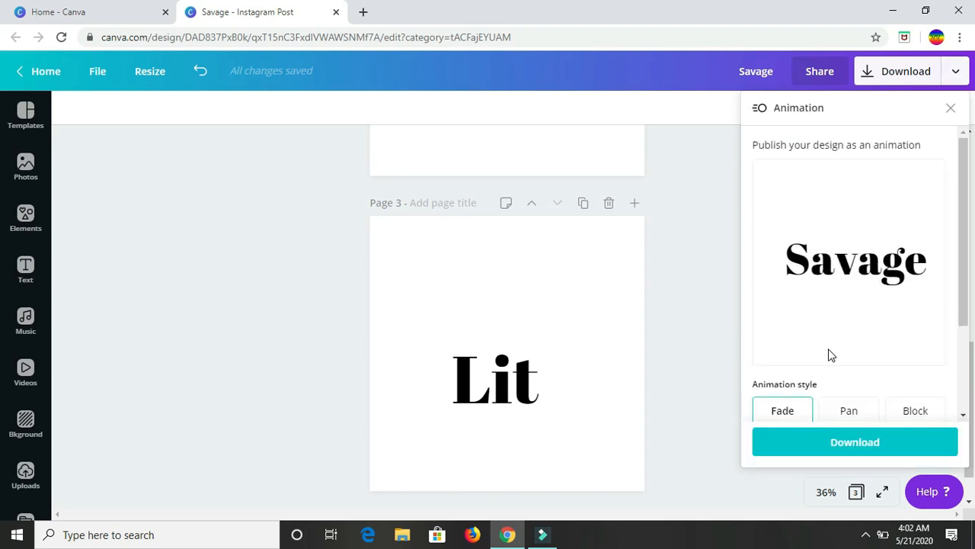
Set the animation style to Simple with Fast timing and preview the animated pages.
scroll(655, 244, up, 2)
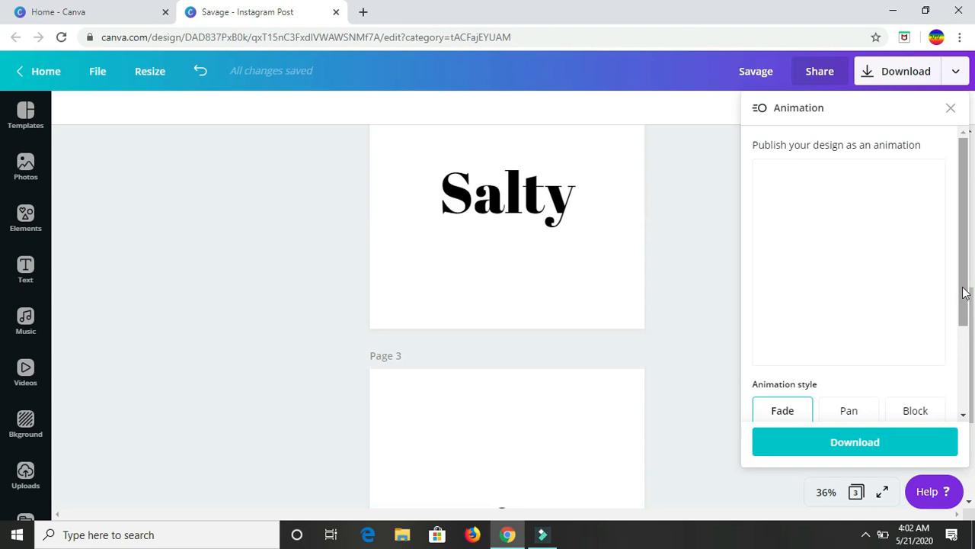
drag(960, 283, 964, 407)
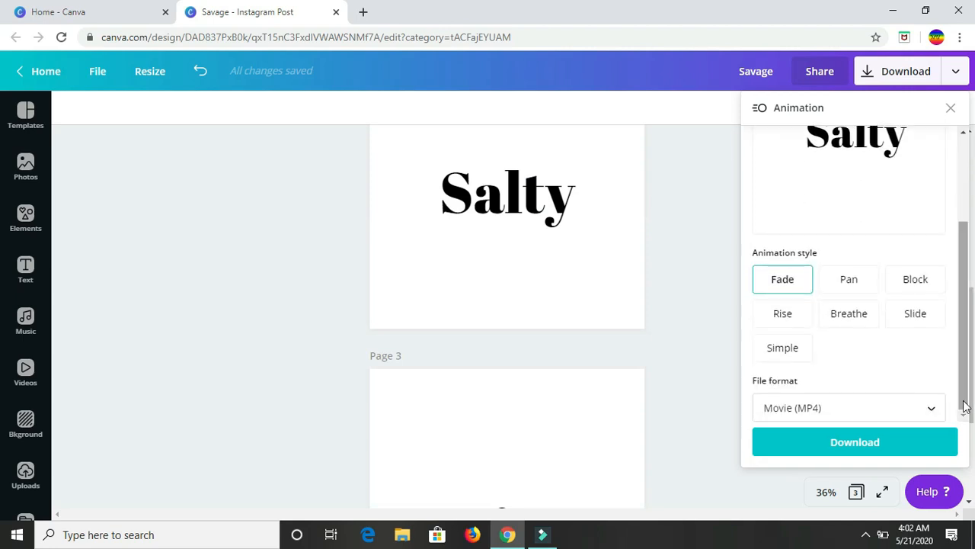
click(790, 357)
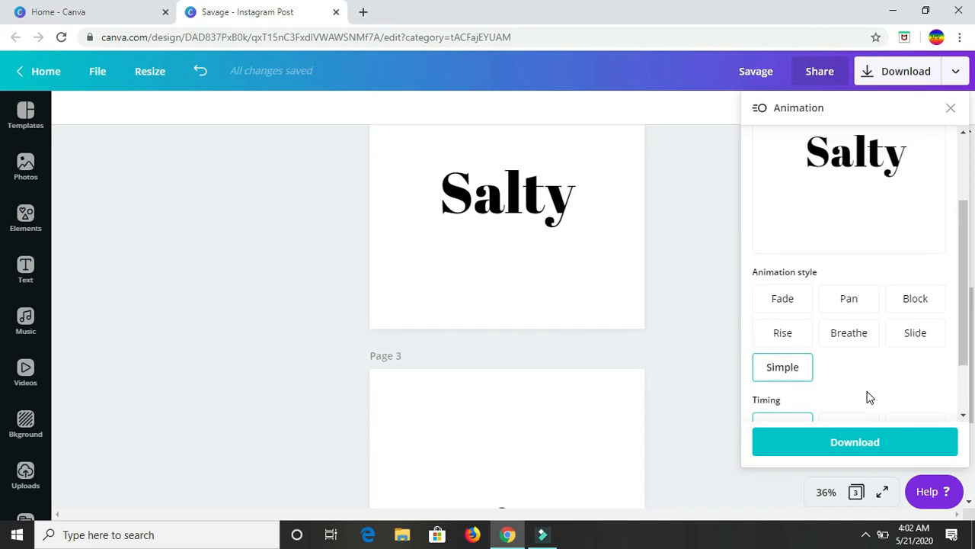
scroll(870, 397, down, 1)
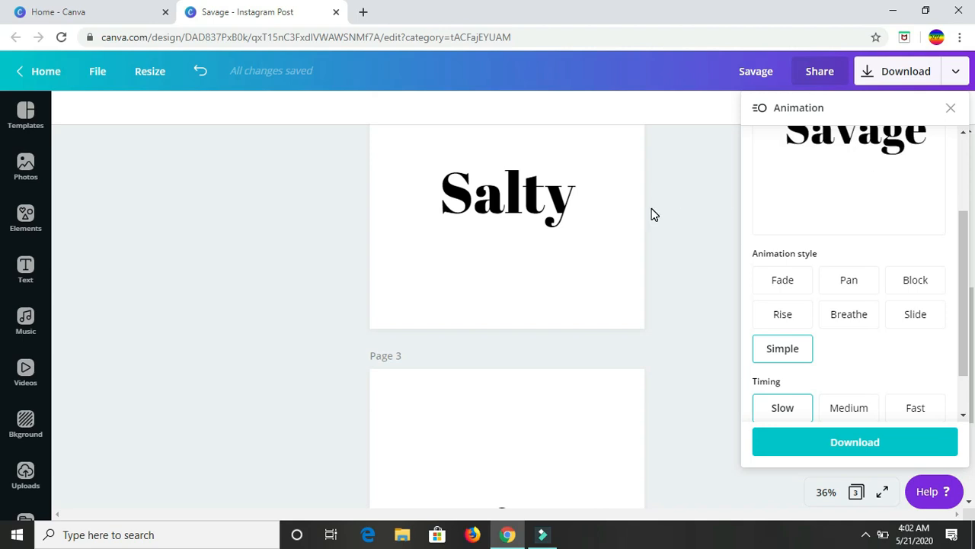
click(849, 408)
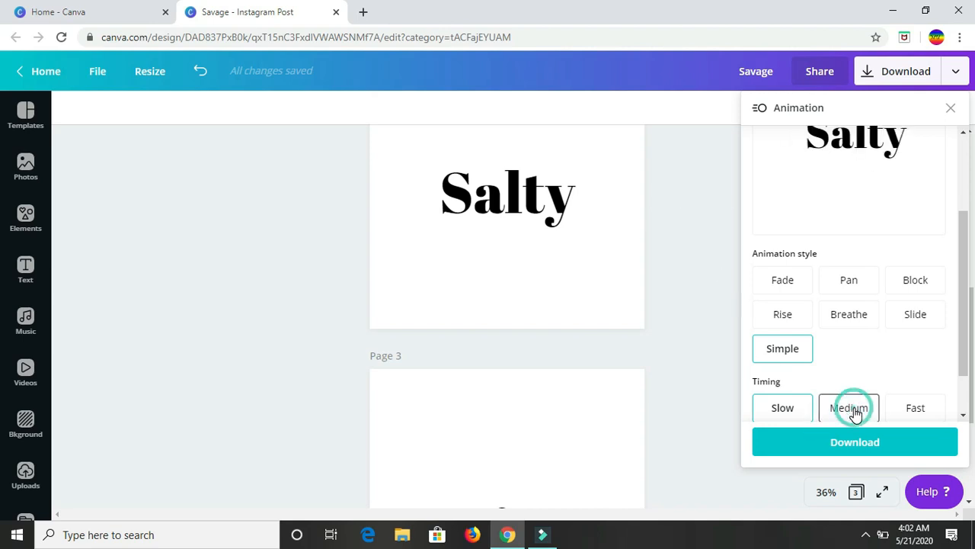
click(926, 420)
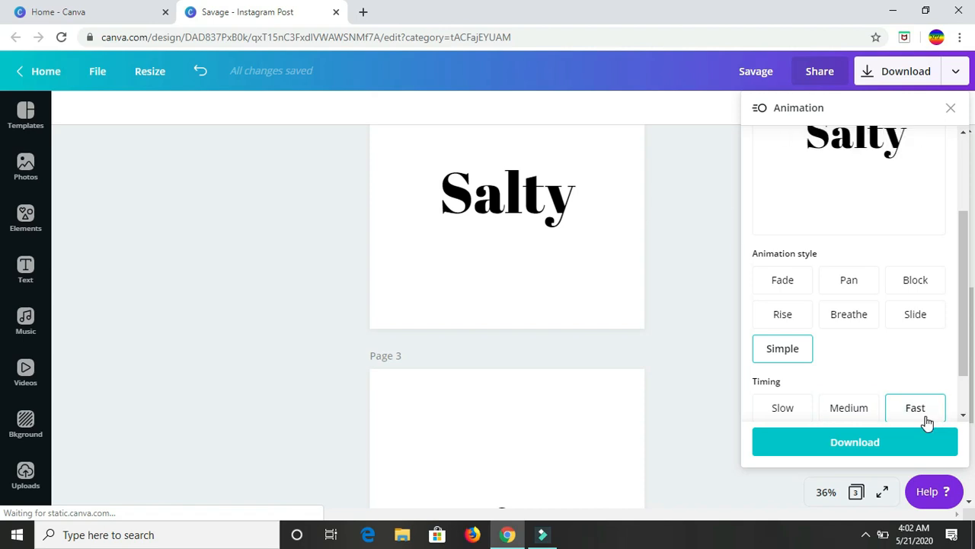
click(926, 421)
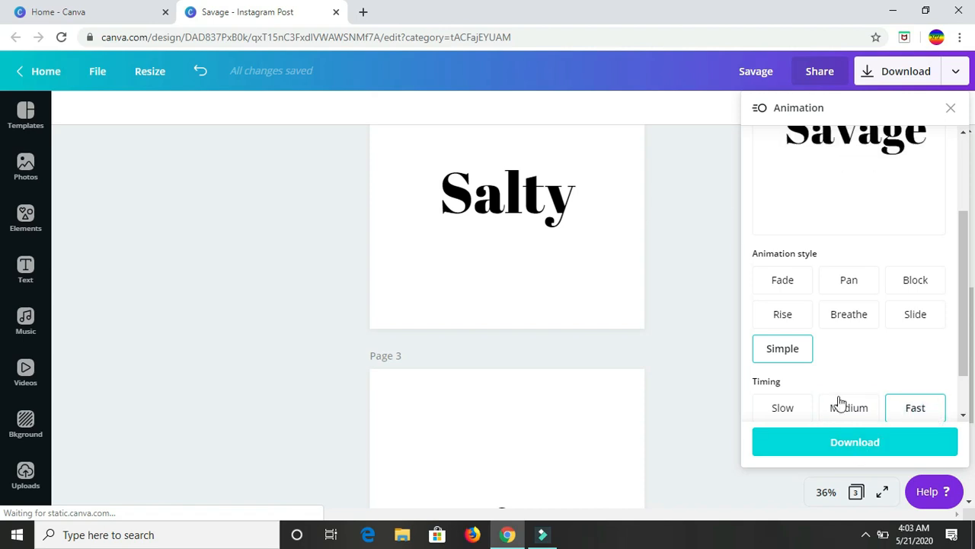
scroll(873, 250, up, 1)
scroll(875, 255, up, 1)
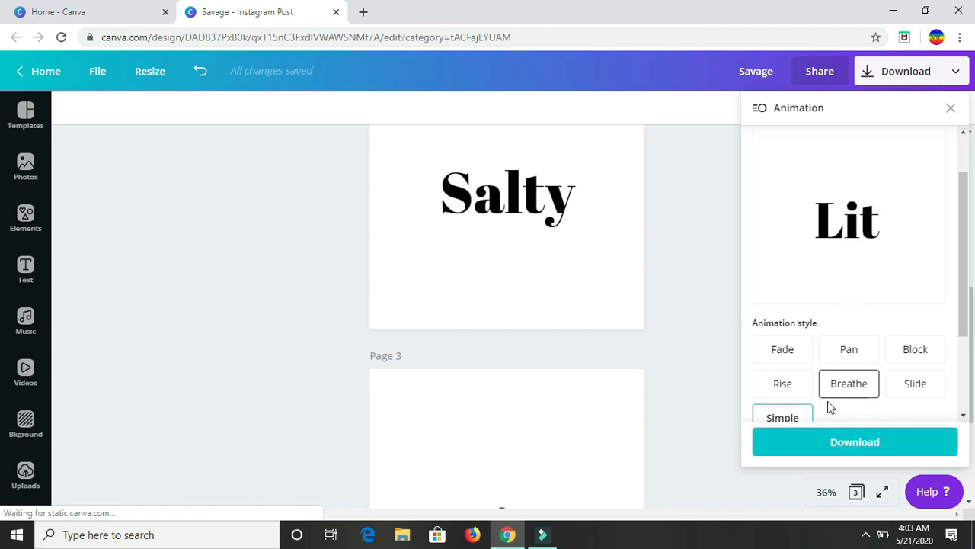
scroll(810, 417, down, 2)
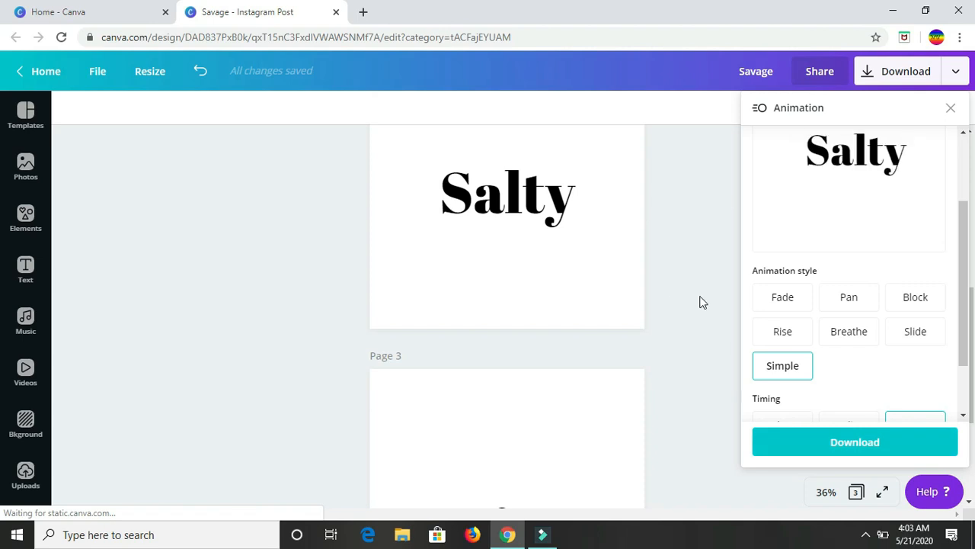
Recolour the "Salty" heading on the second page pink.
click(495, 221)
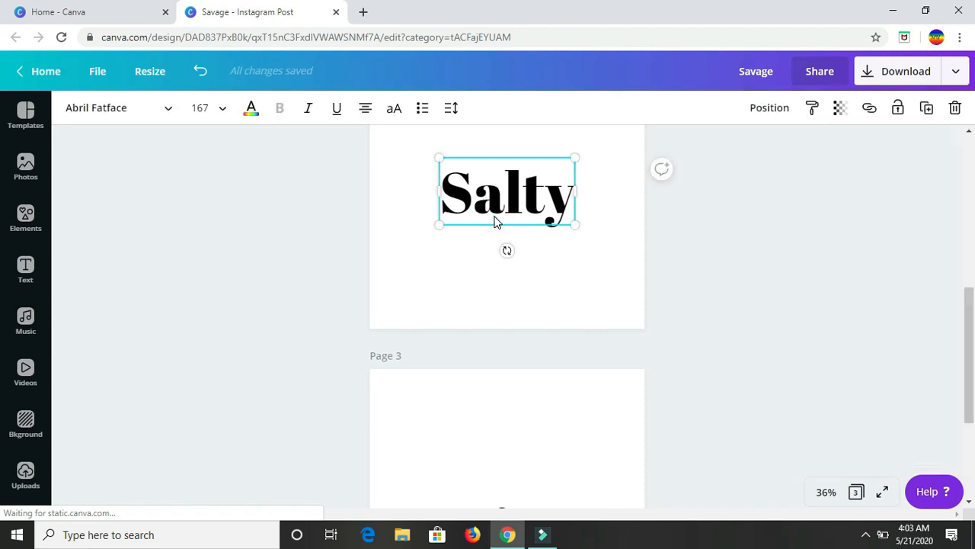
click(251, 109)
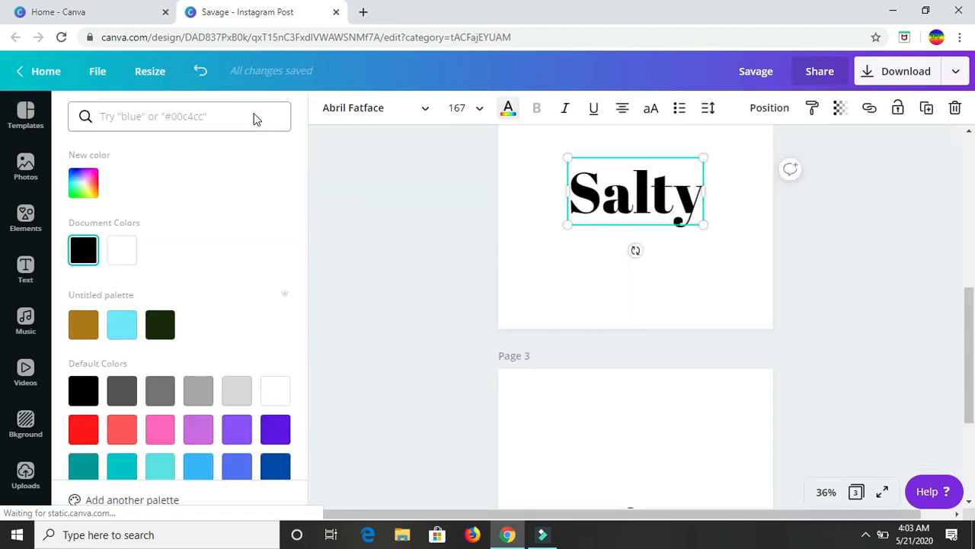
click(163, 439)
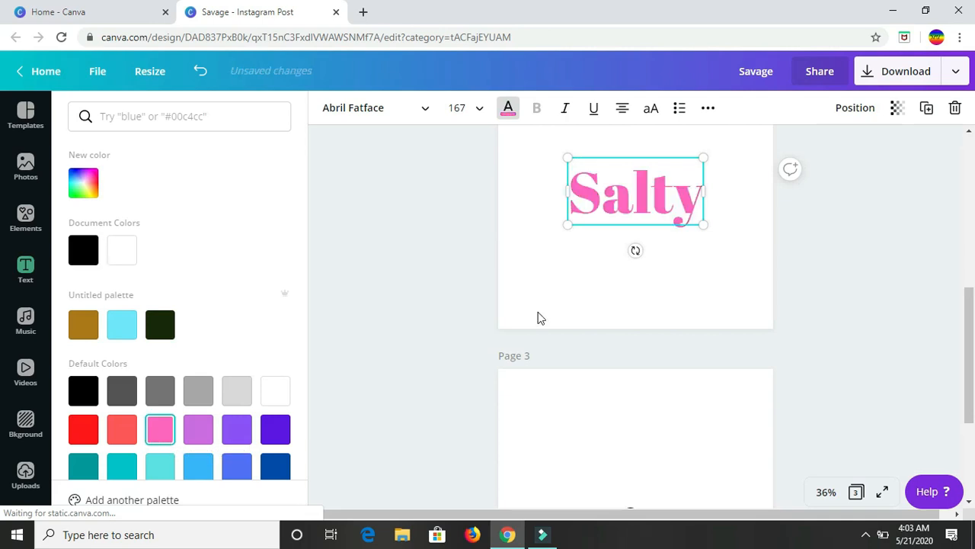
Recolour the "Savage" heading on the first page, trying golden brown before settling on yellow.
scroll(616, 255, up, 3)
scroll(616, 255, up, 2)
click(616, 222)
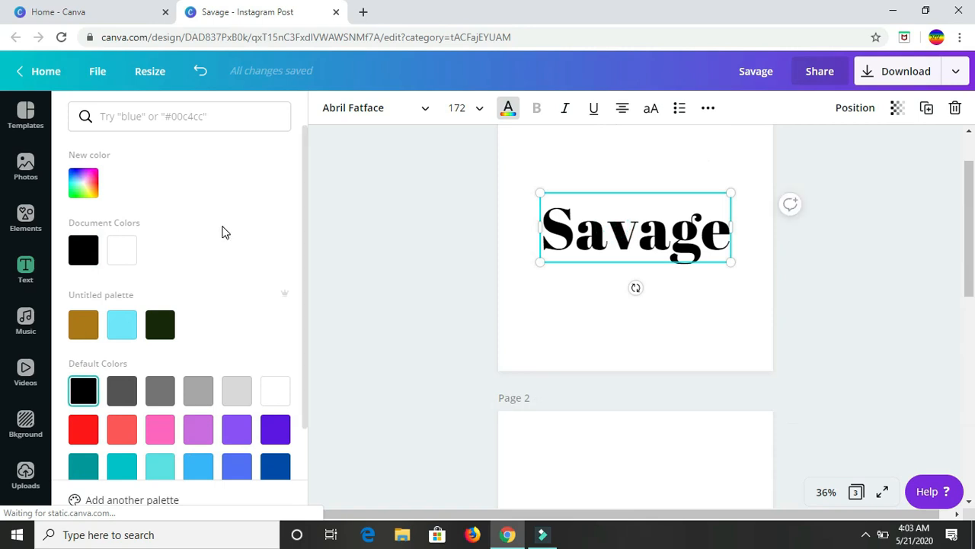
click(83, 326)
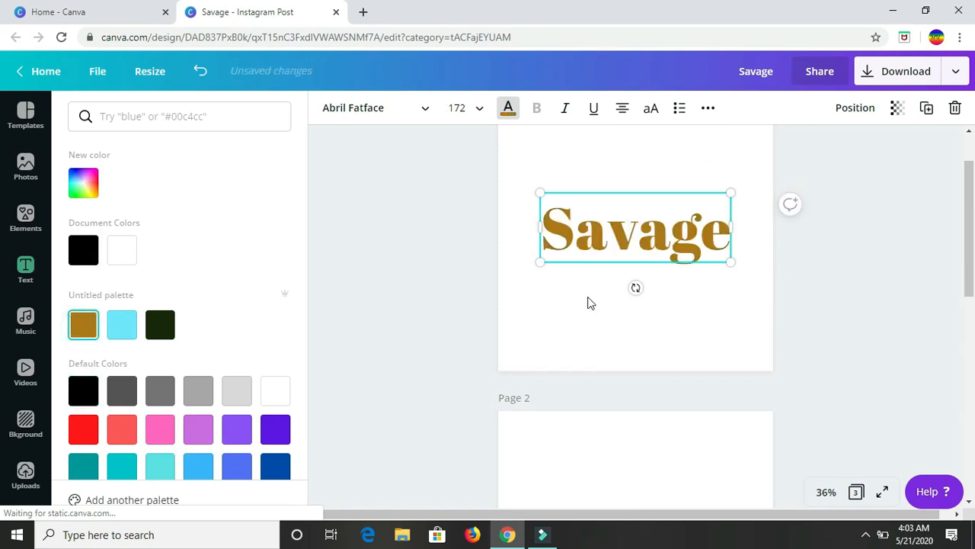
scroll(224, 338, down, 1)
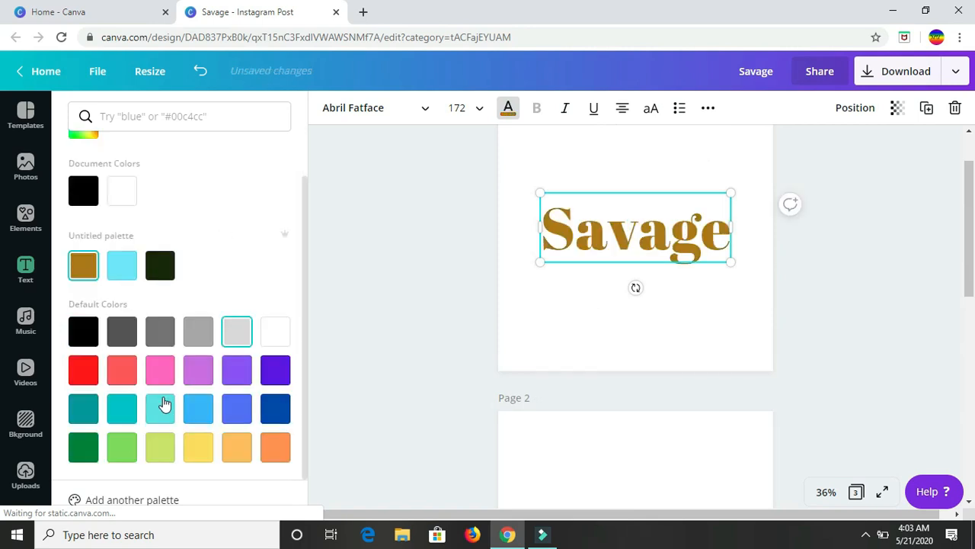
click(196, 449)
Recolour the "Lit" heading on the third page purple.
scroll(555, 377, down, 6)
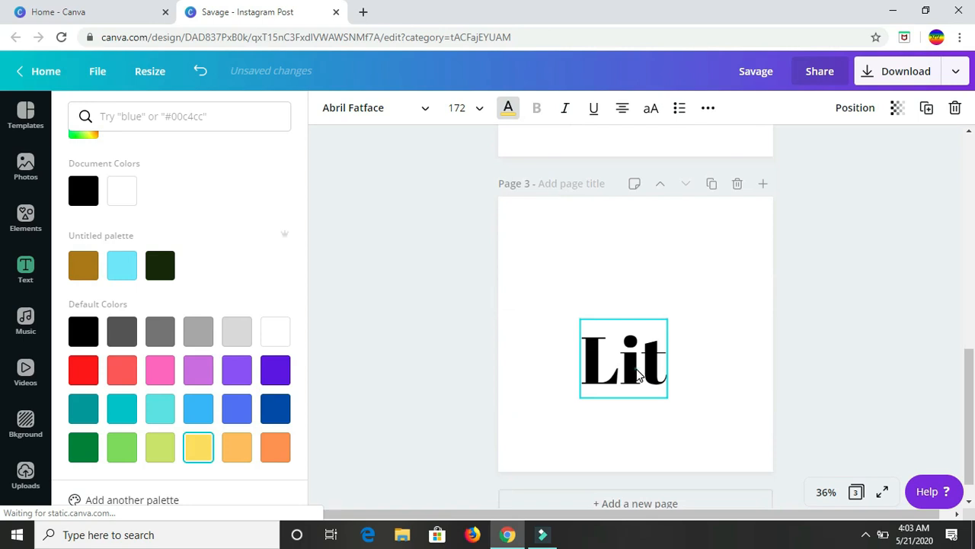
click(639, 373)
click(237, 373)
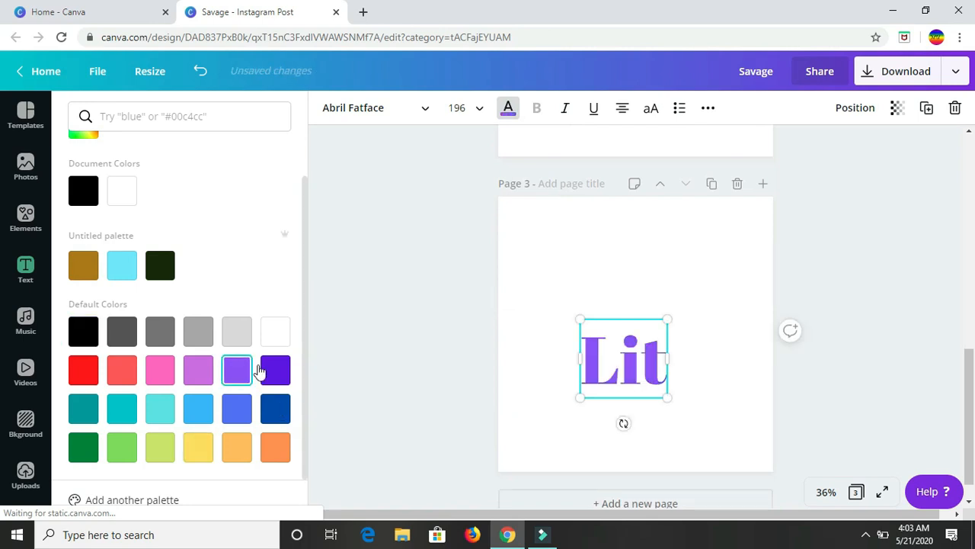
Preview the recoloured pages as an animation and close the preview without downloading it.
scroll(821, 192, up, 1)
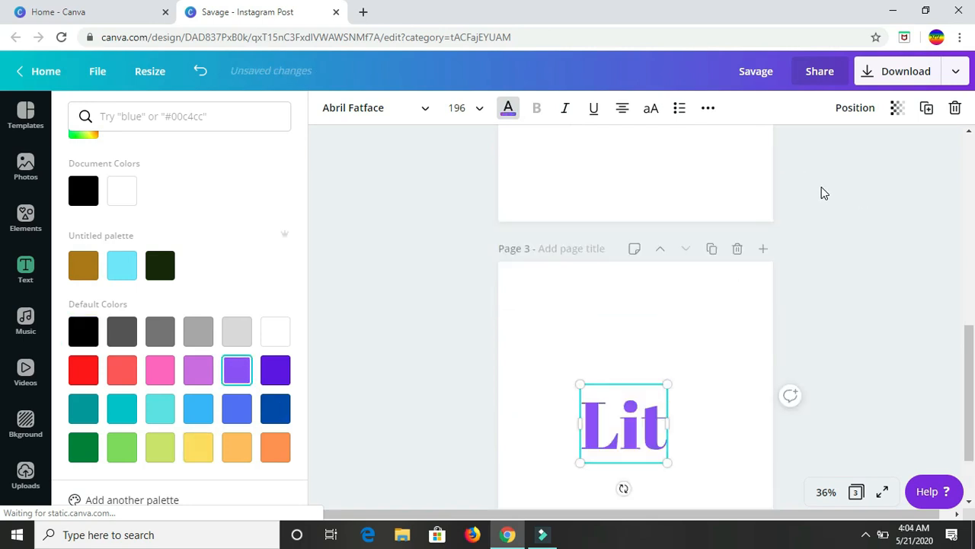
scroll(822, 192, up, 8)
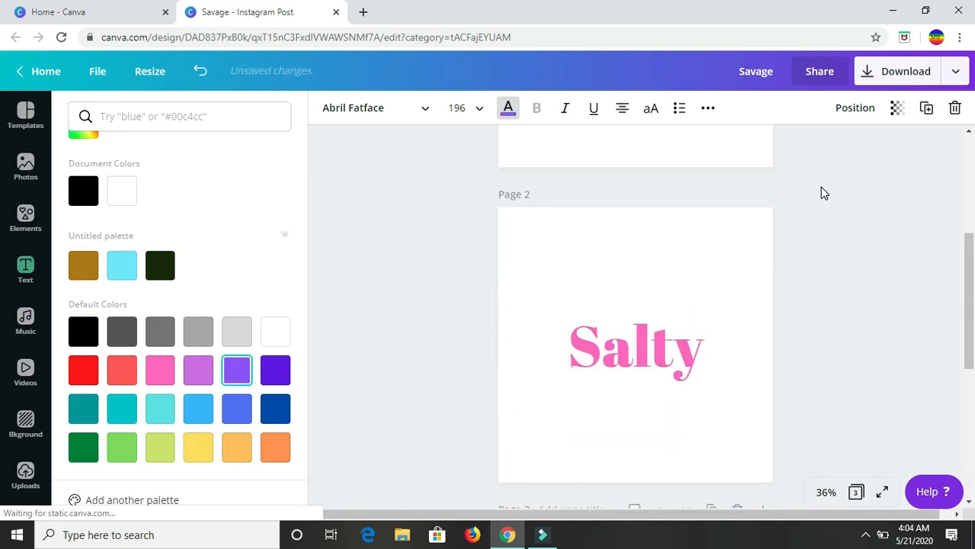
click(954, 74)
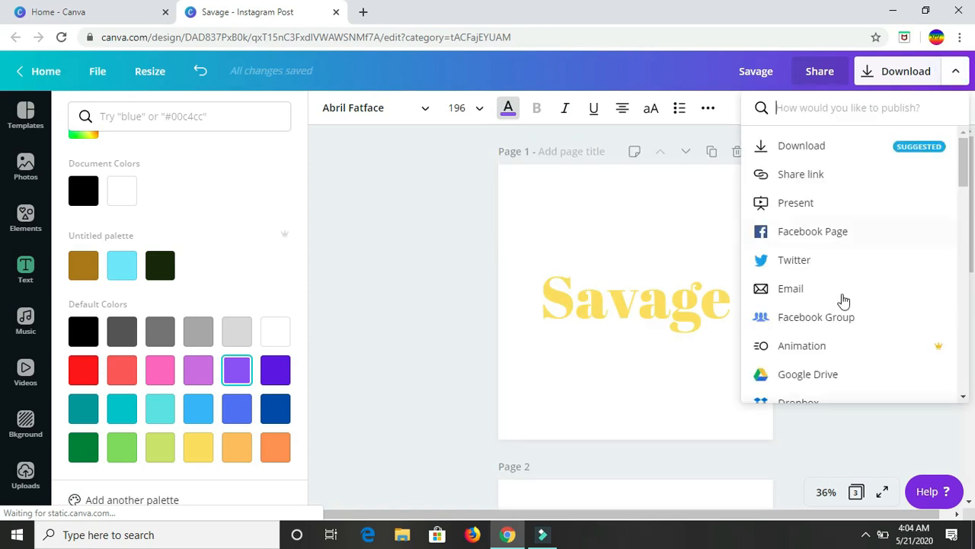
click(834, 349)
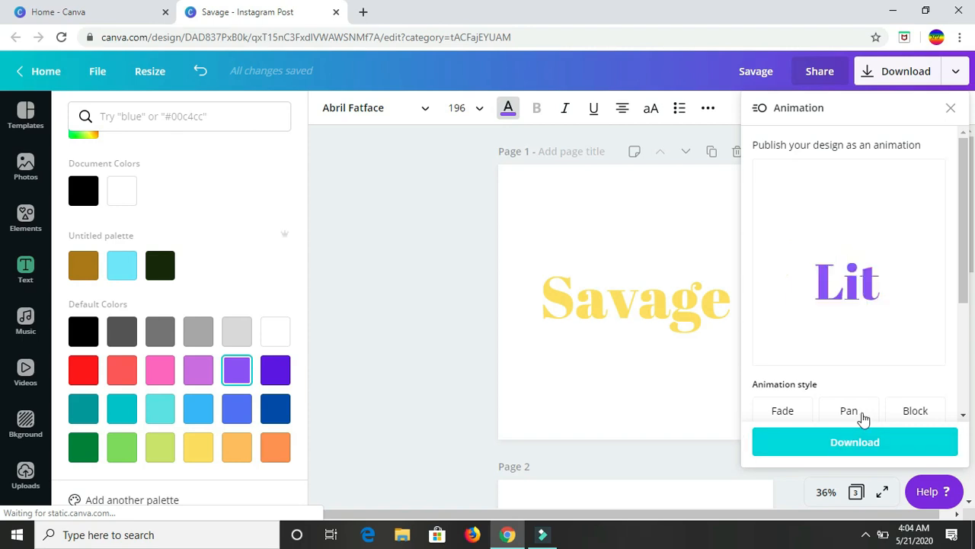
click(950, 110)
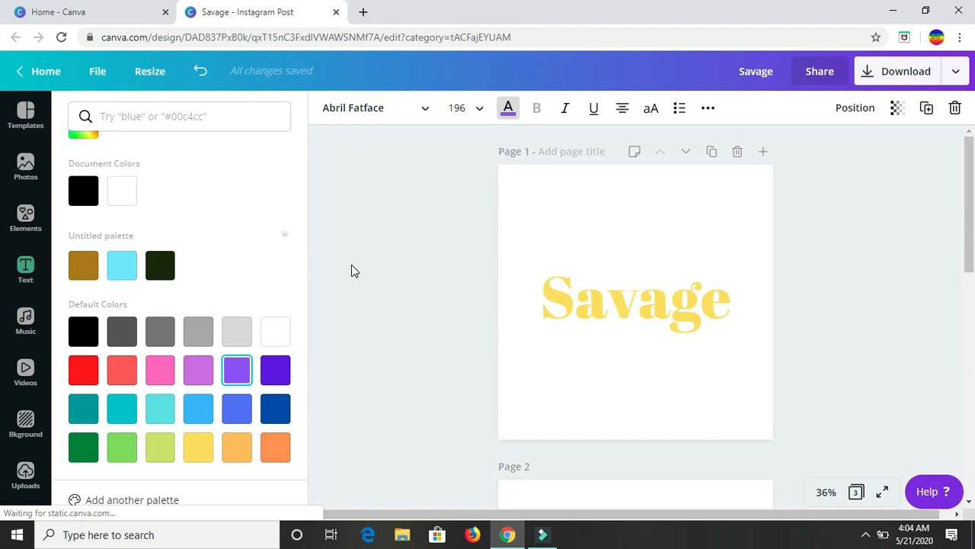
Leave the "Savage" design and return to the home page.
scroll(351, 265, down, 1)
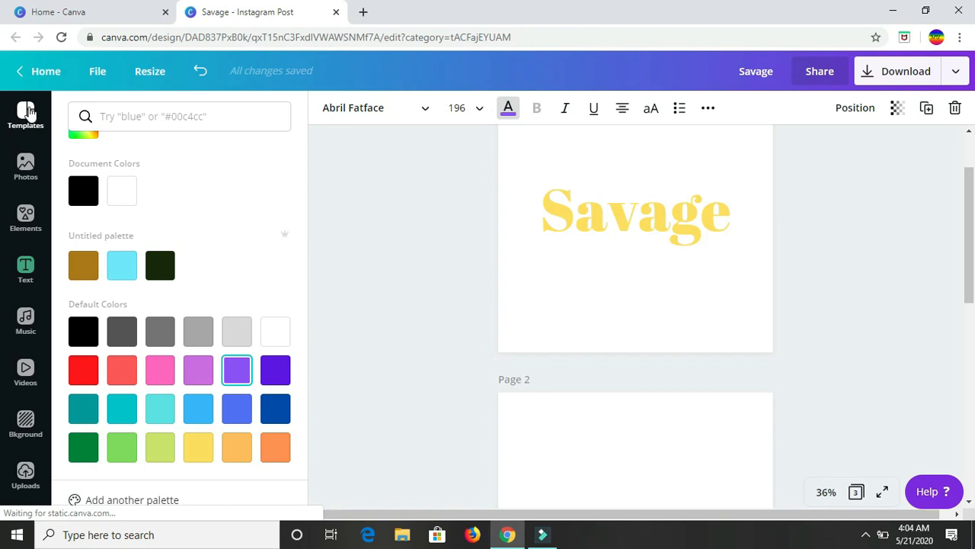
click(49, 73)
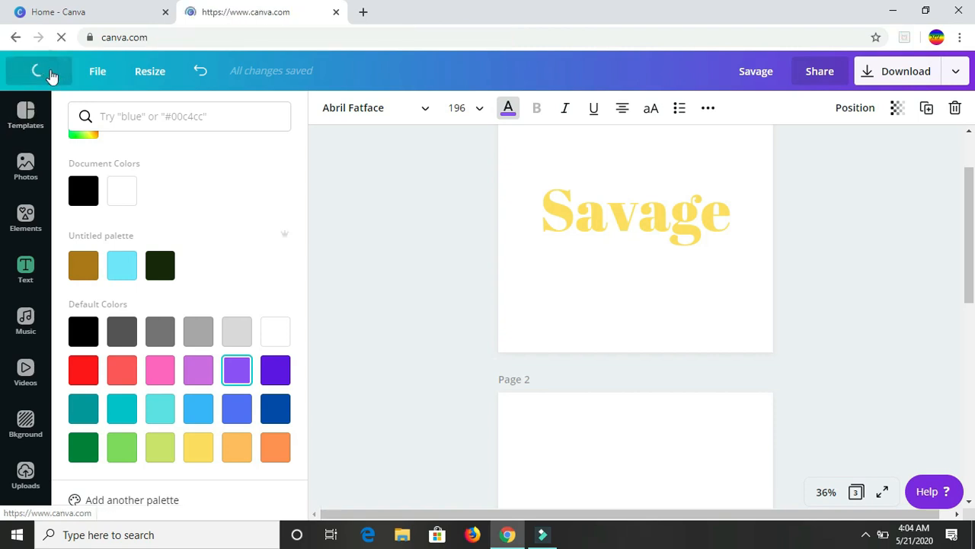